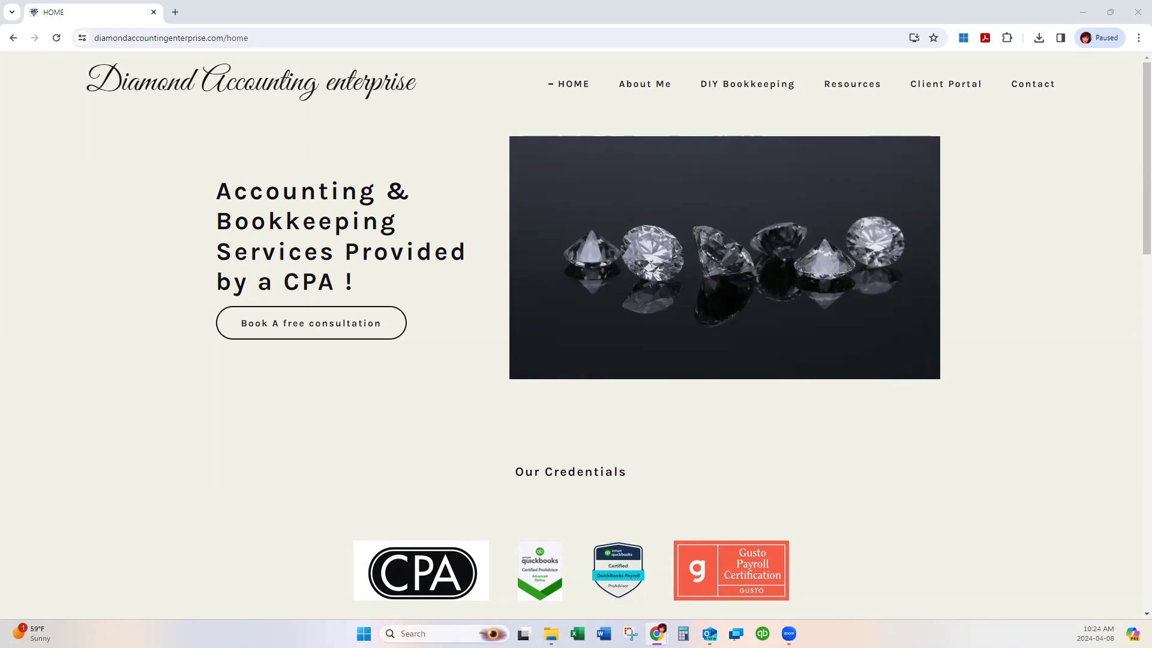
Go to the DIY Bookkeeping page with the free Schedule C bookkeeping video.
left_click(759, 91)
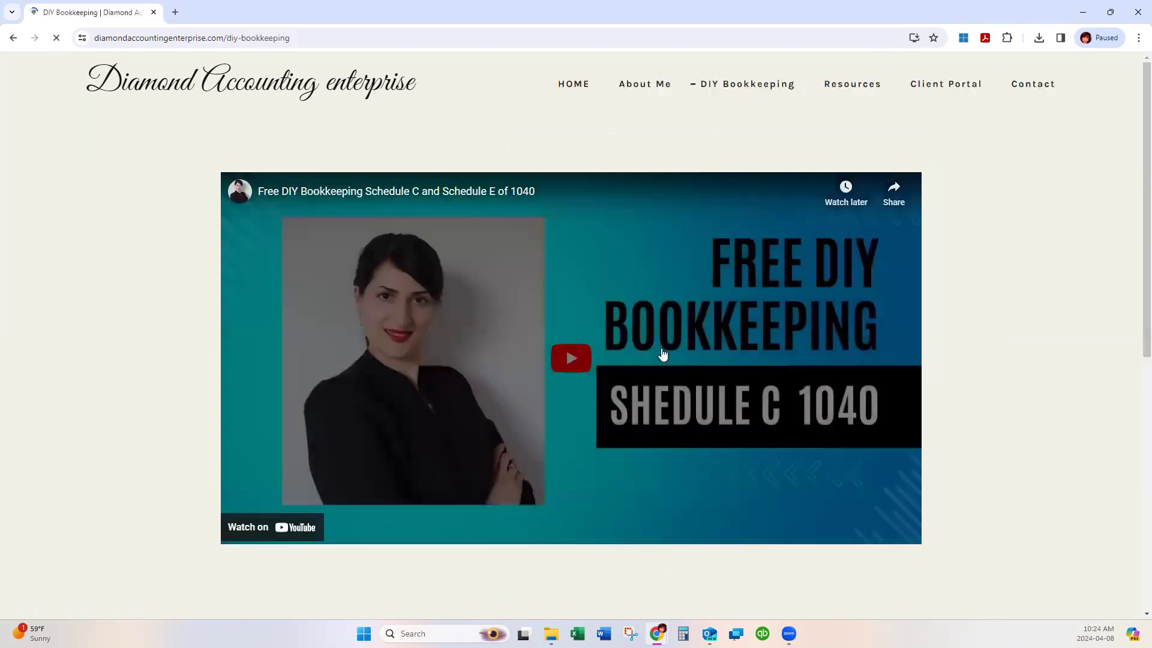
Browse down to the free template Download buttons, then go back to the home page.
scroll(665, 348, "down", 8)
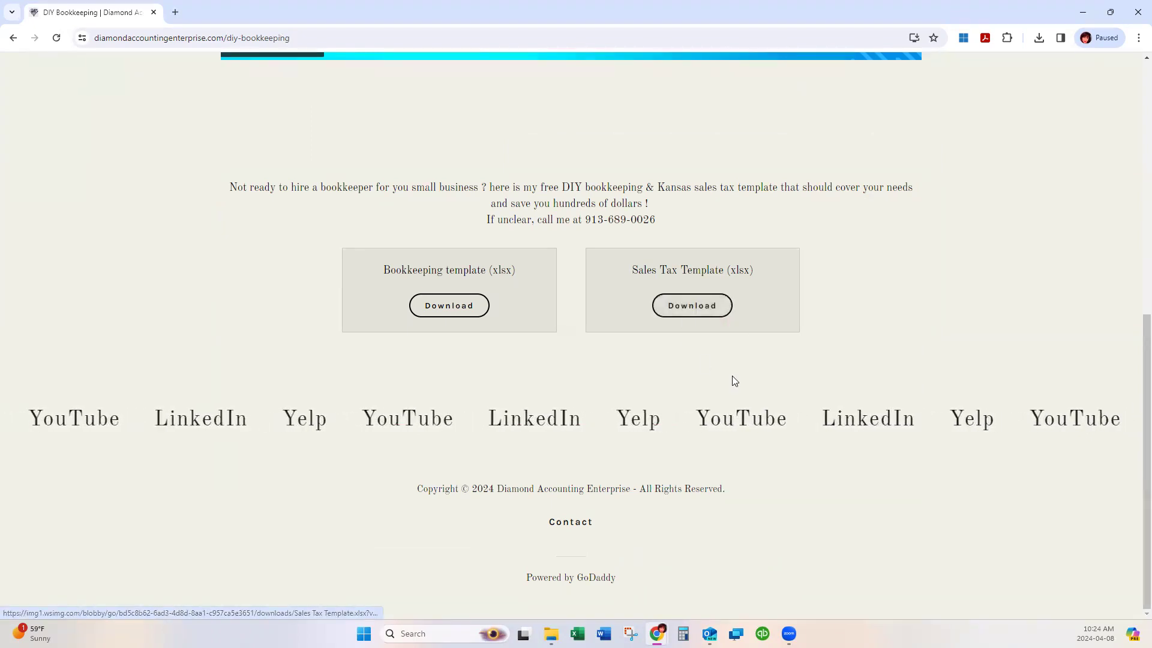
scroll(733, 381, "up", 3)
scroll(733, 376, "down", 3)
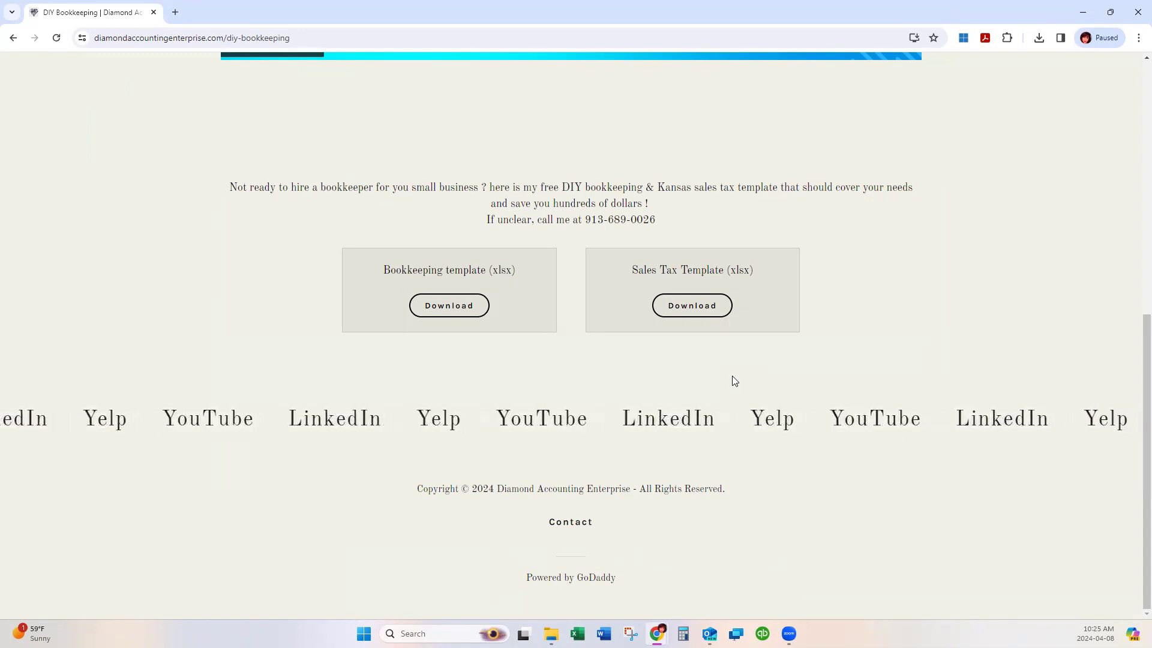
scroll(692, 307, "up", 8)
left_click(562, 90)
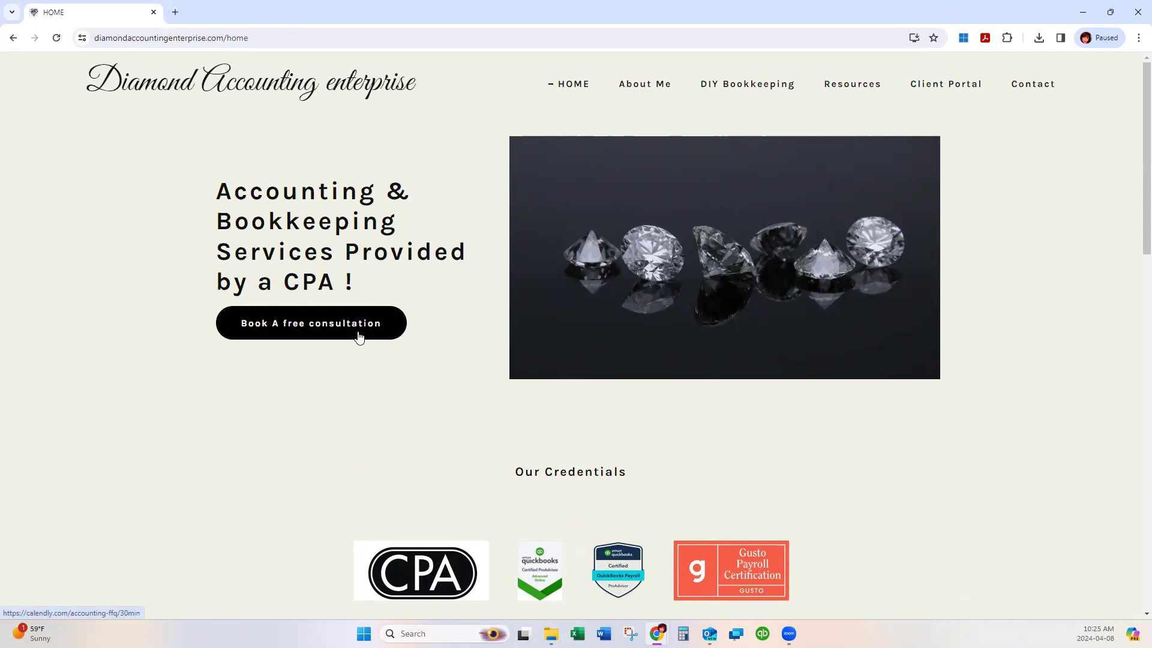
Download Sales Tax Template.xlsx from the DIY Bookkeeping page and open it in Excel.
left_click(740, 90)
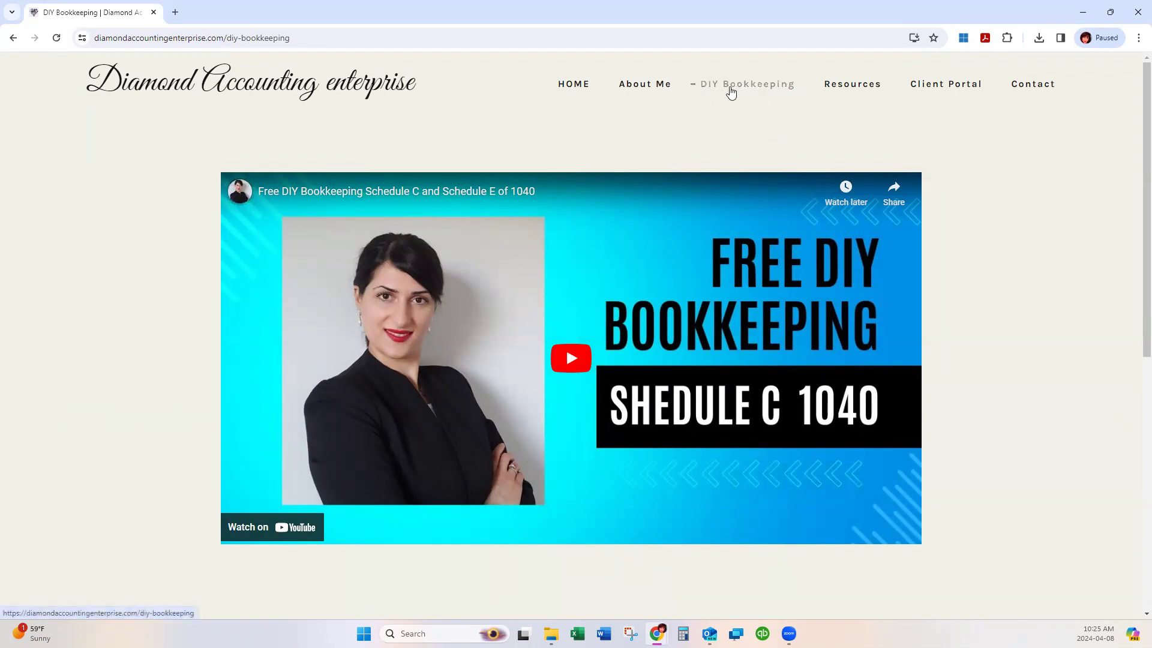
scroll(824, 174, "down", 8)
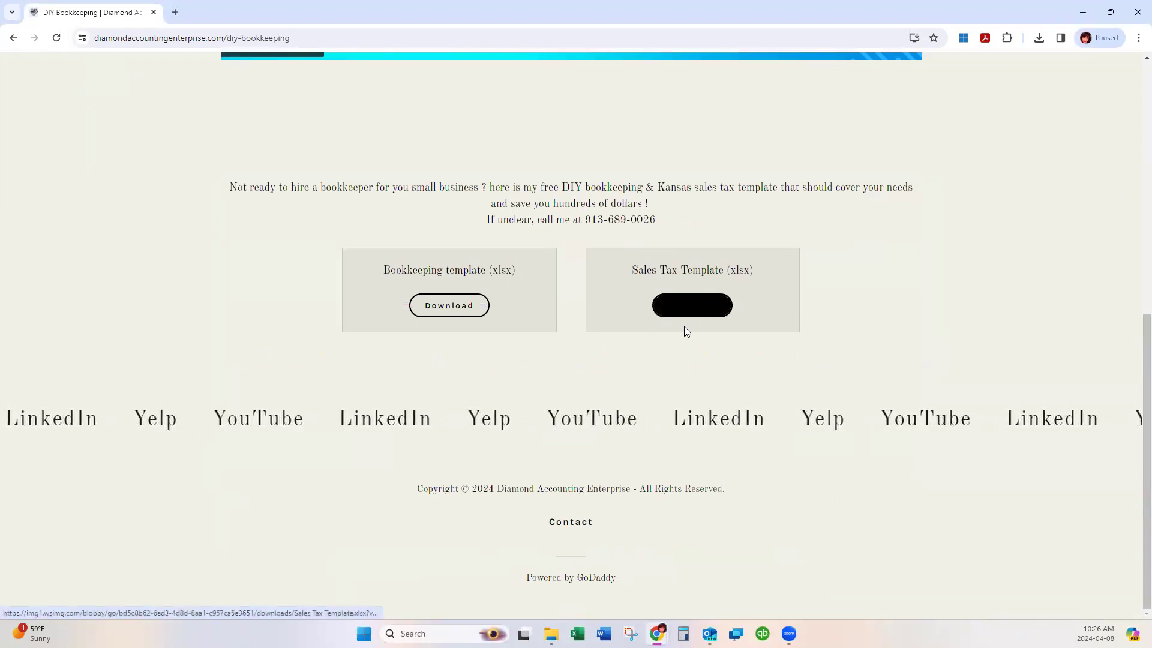
left_click(708, 311)
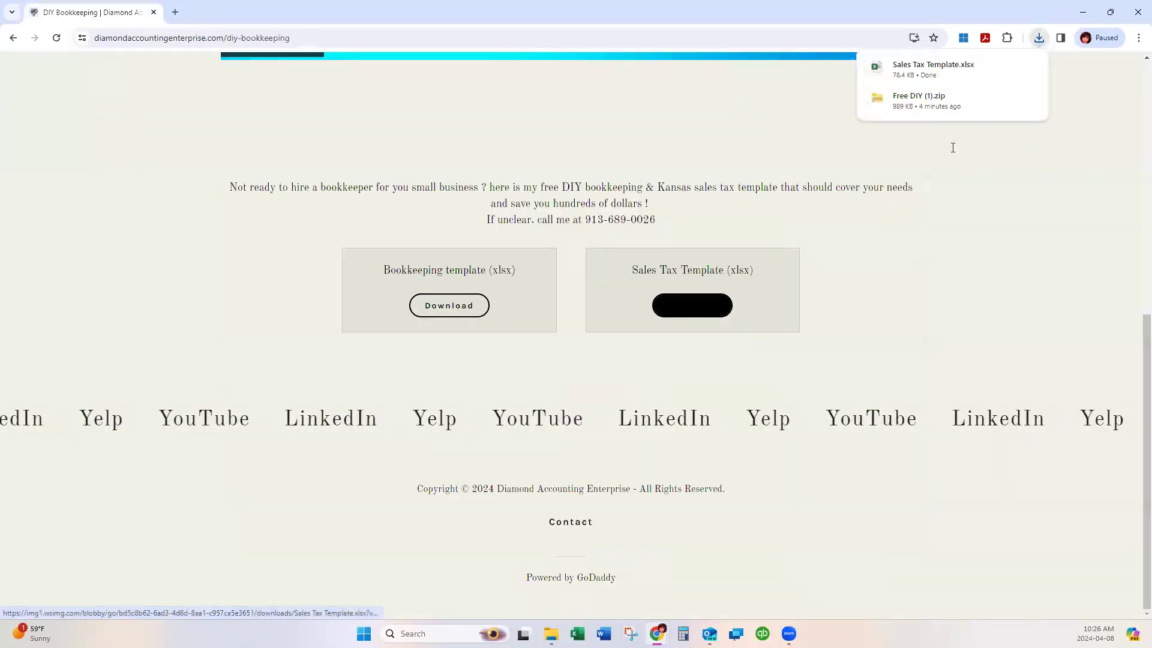
left_click(933, 67)
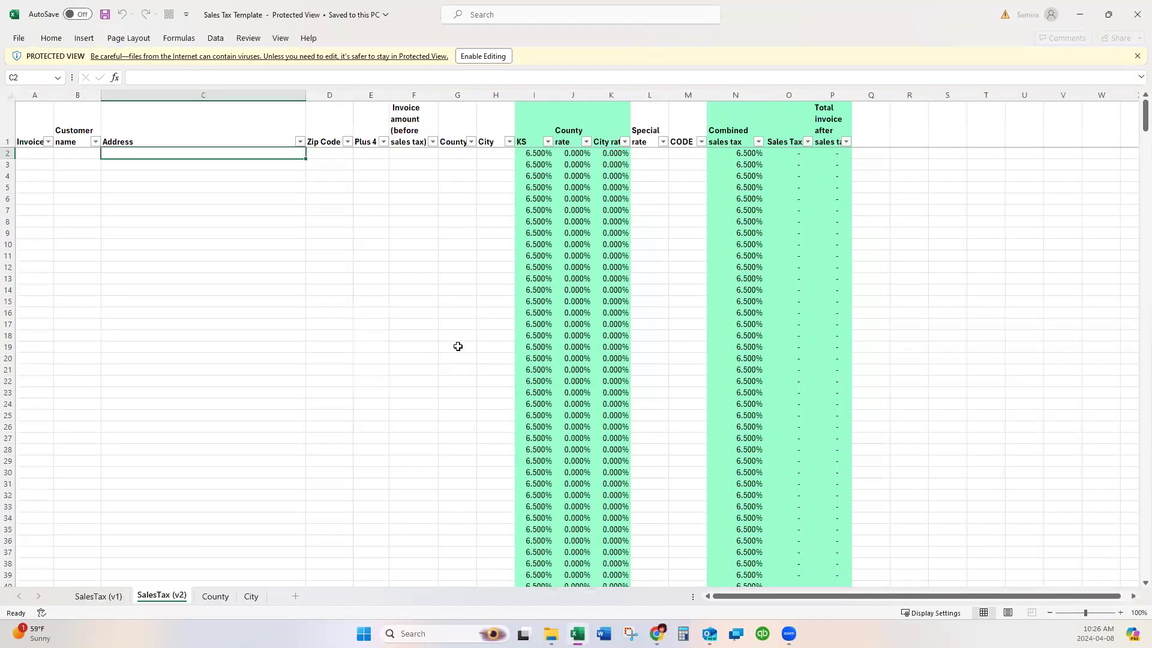
Enable editing and compare the SalesTax (v1), SalesTax (v2) and County sheets.
left_click(483, 56)
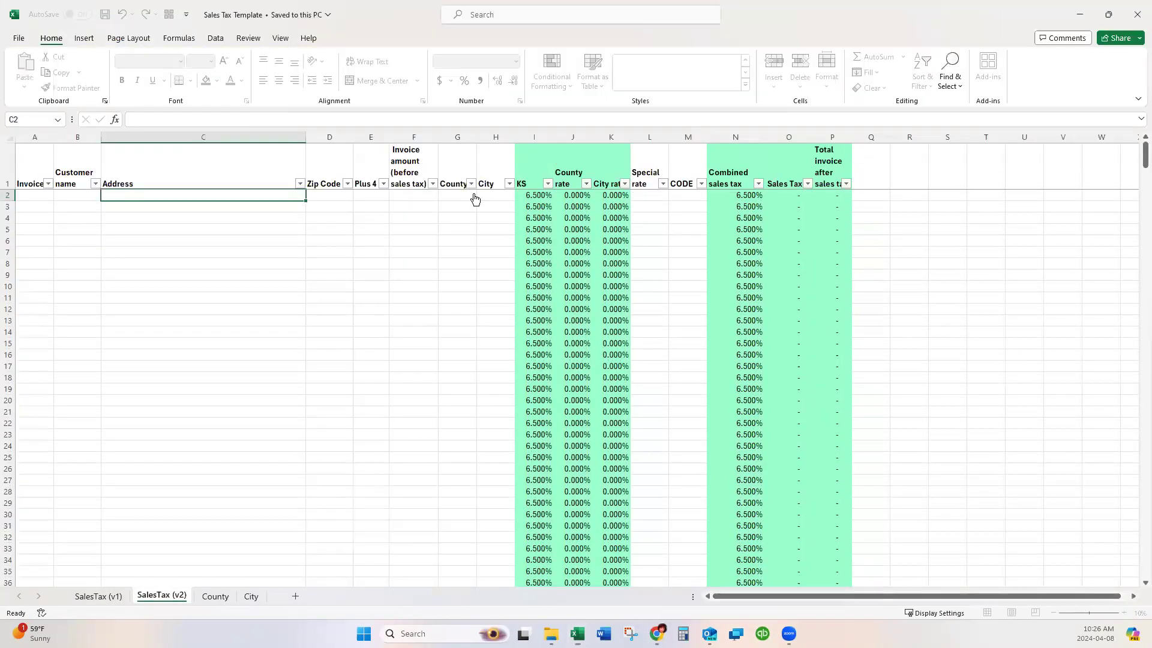
left_click(111, 602)
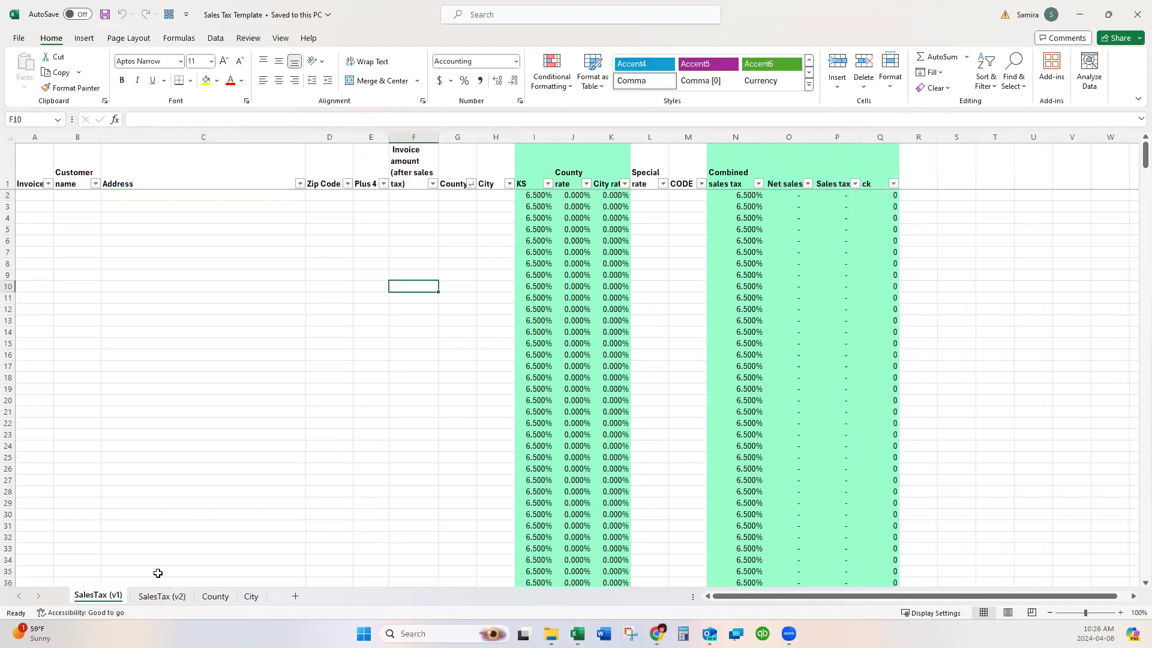
left_click(161, 597)
left_click(121, 596)
left_click(207, 598)
left_click(103, 598)
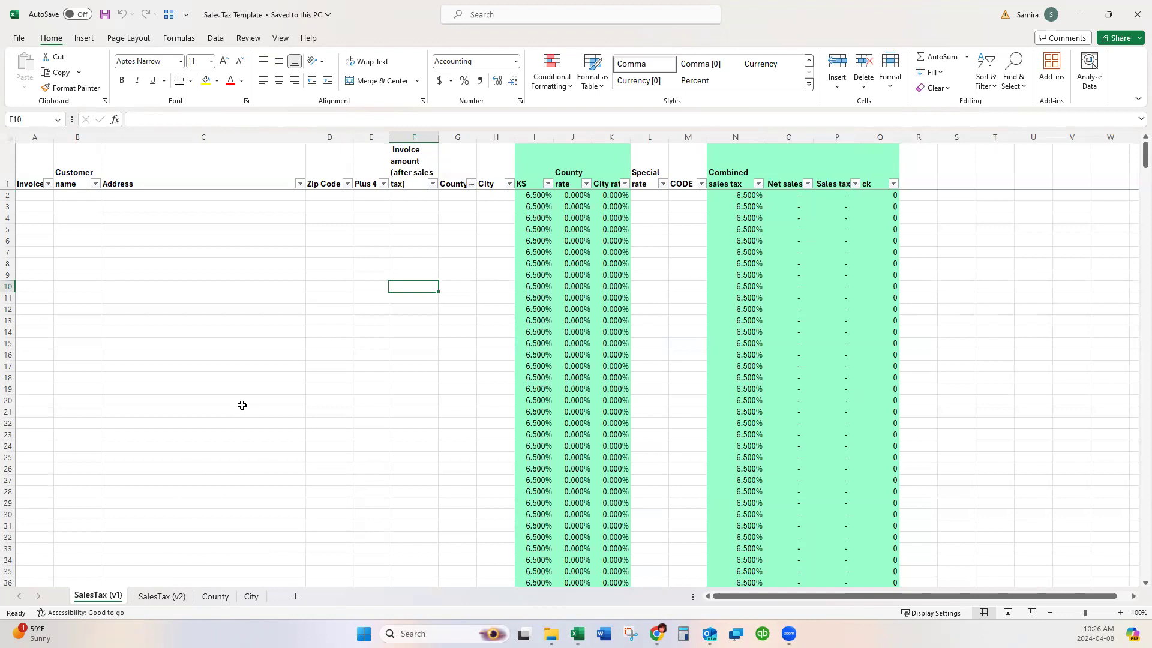
left_click(162, 596)
left_click(97, 596)
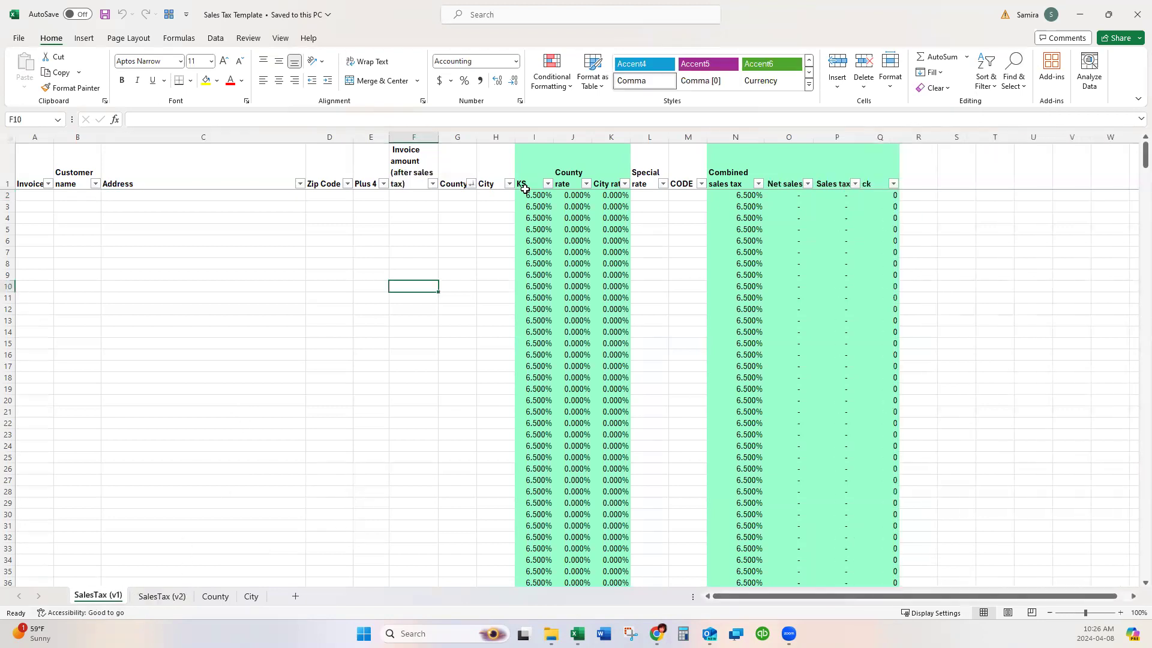
Inspect the invoice amount column F on both SalesTax sheets, ending at cell A2 of v1.
left_click(406, 153)
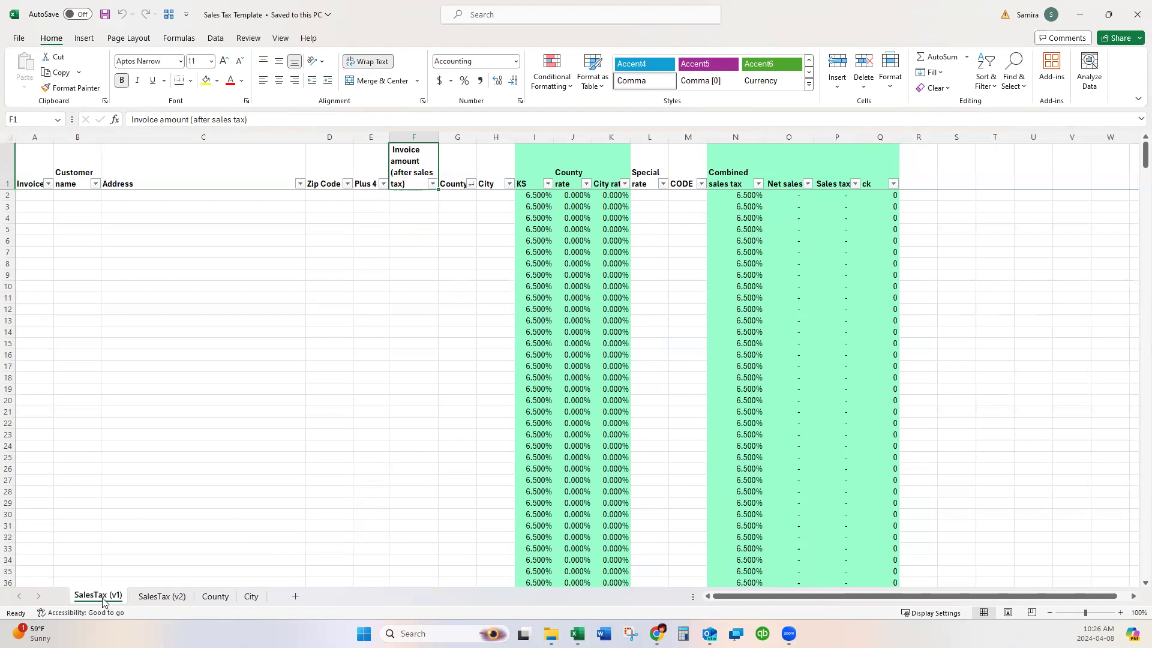
left_click(415, 130)
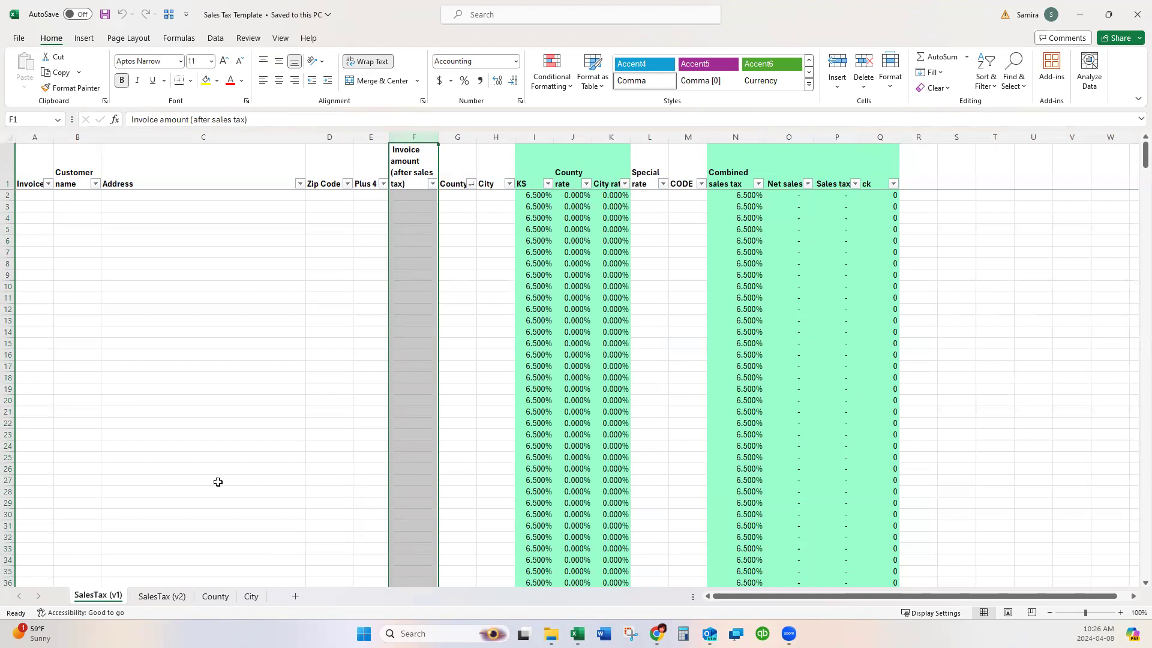
left_click(168, 596)
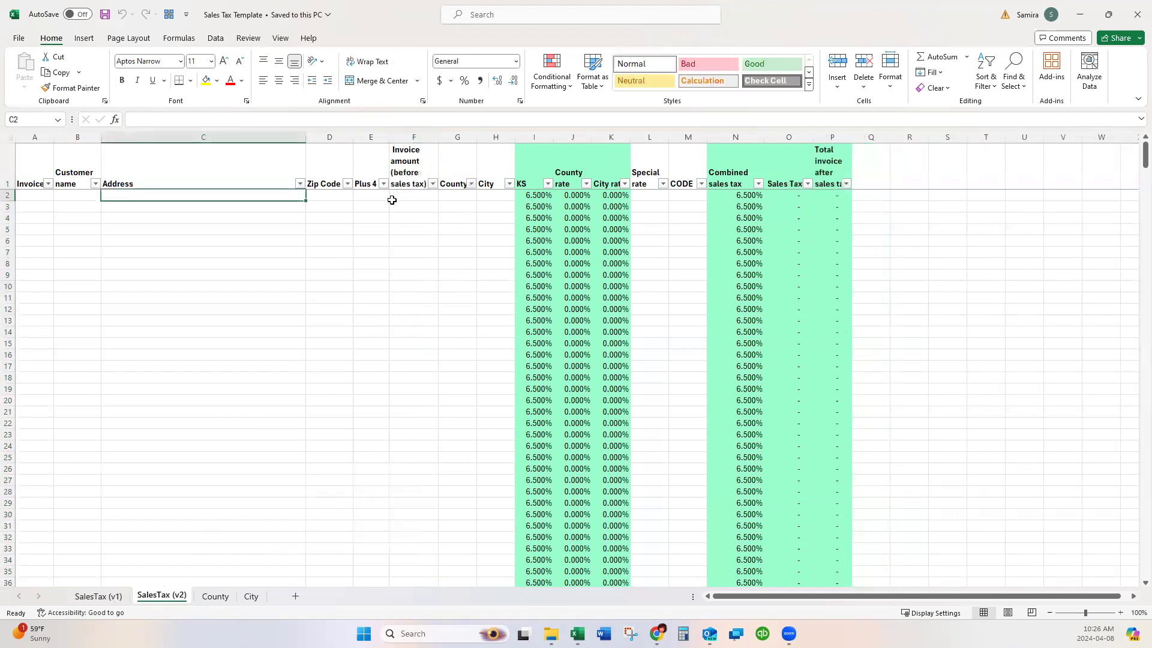
left_click_drag(402, 192, 402, 498)
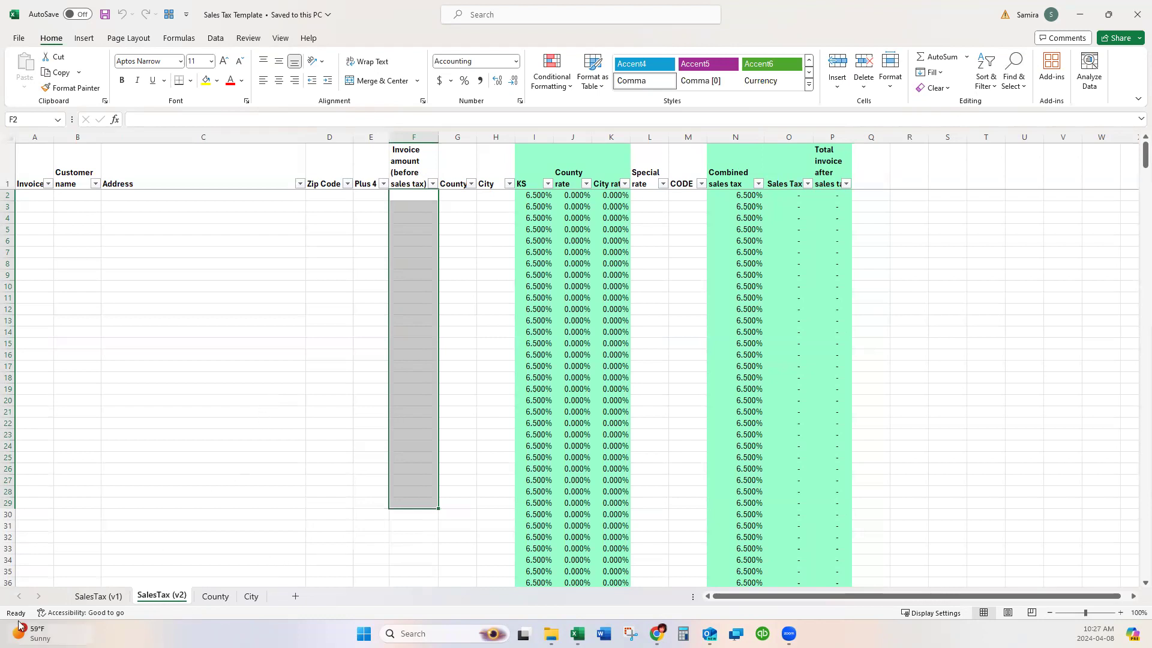
left_click(99, 596)
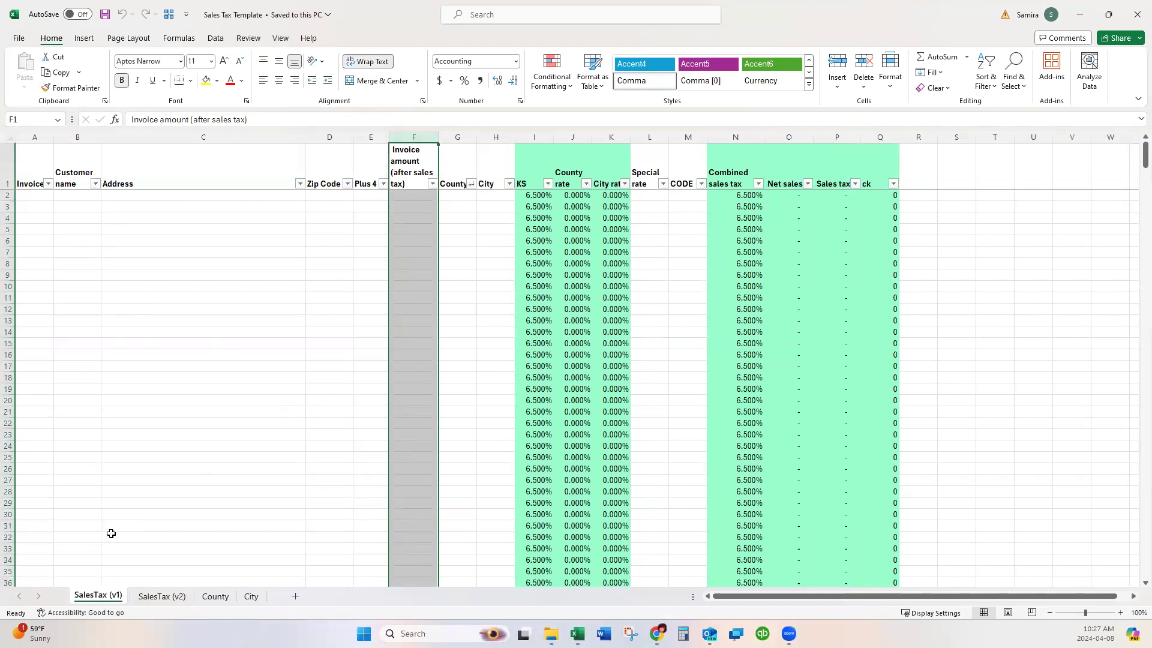
left_click(37, 194)
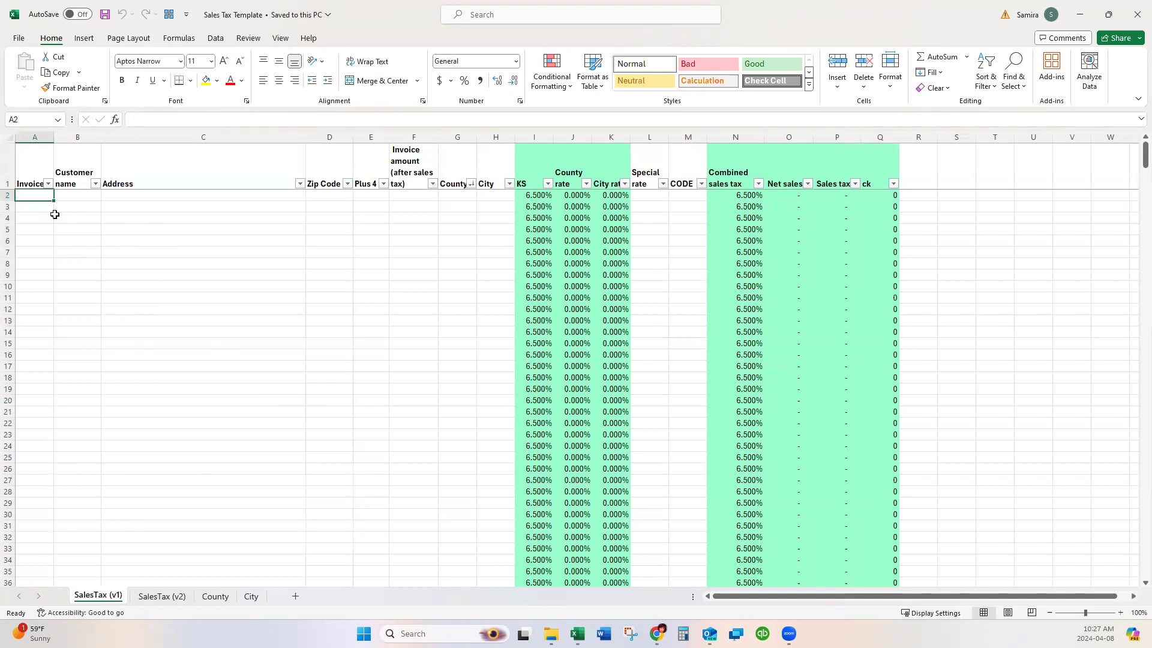
Enter the invoice number in A2 and the customer's full name in B2.
type("2500")
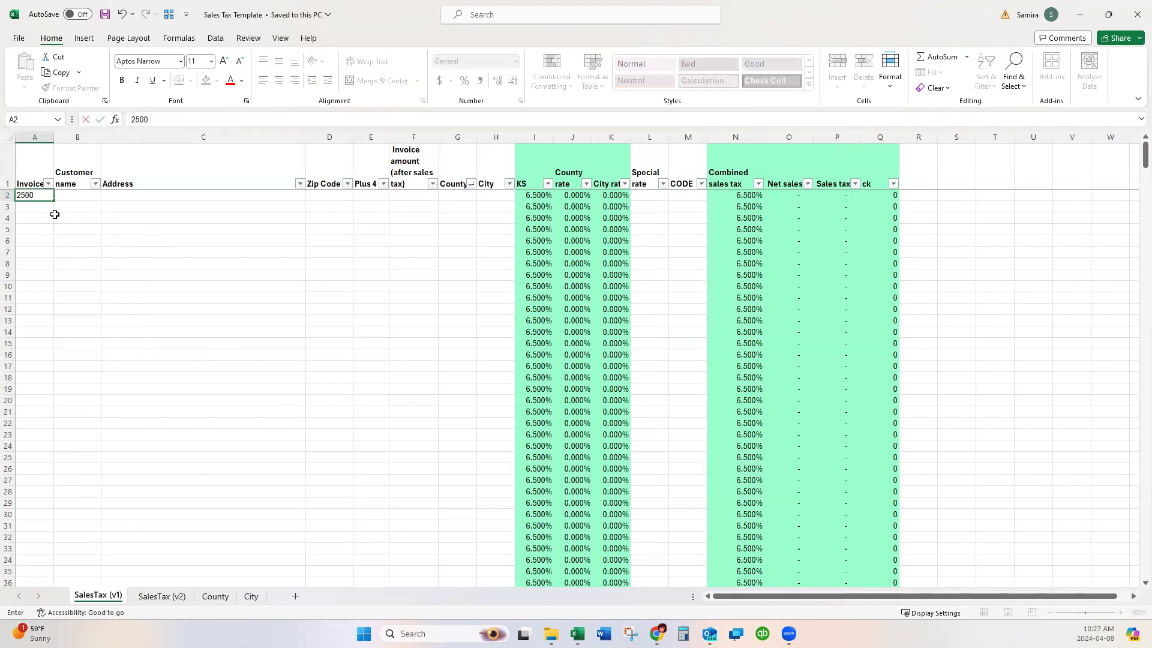
key("Tab")
type("sAMIRA")
key("BackSpace")
key("BackSpace")
key("BackSpace")
key("BackSpace")
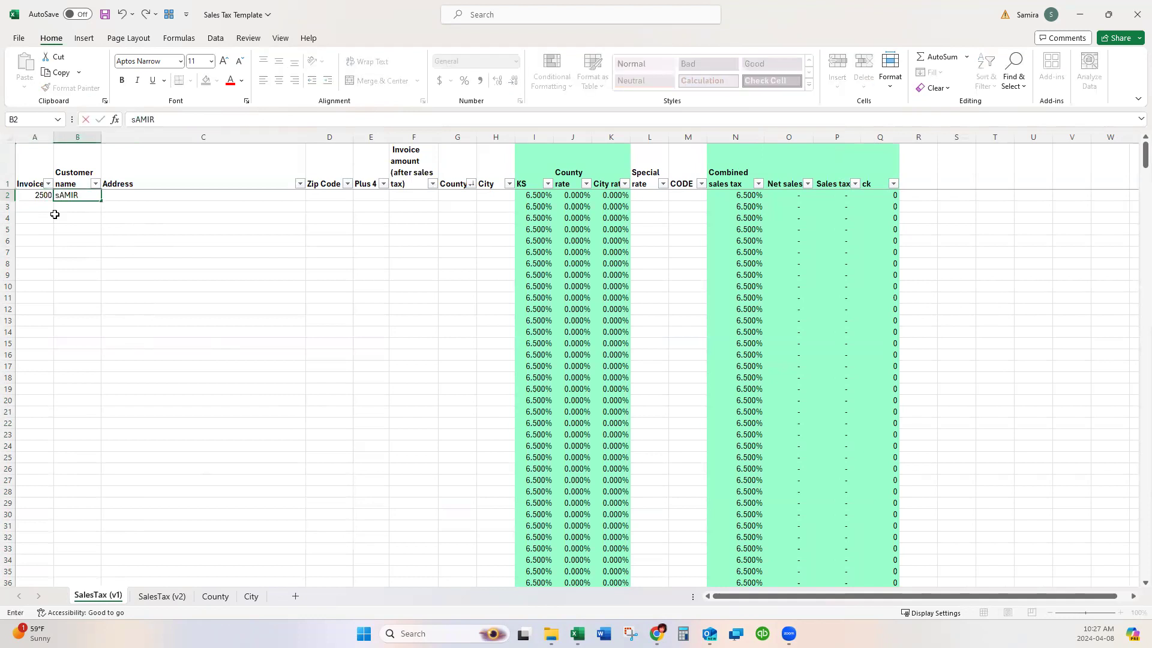
key("Tab")
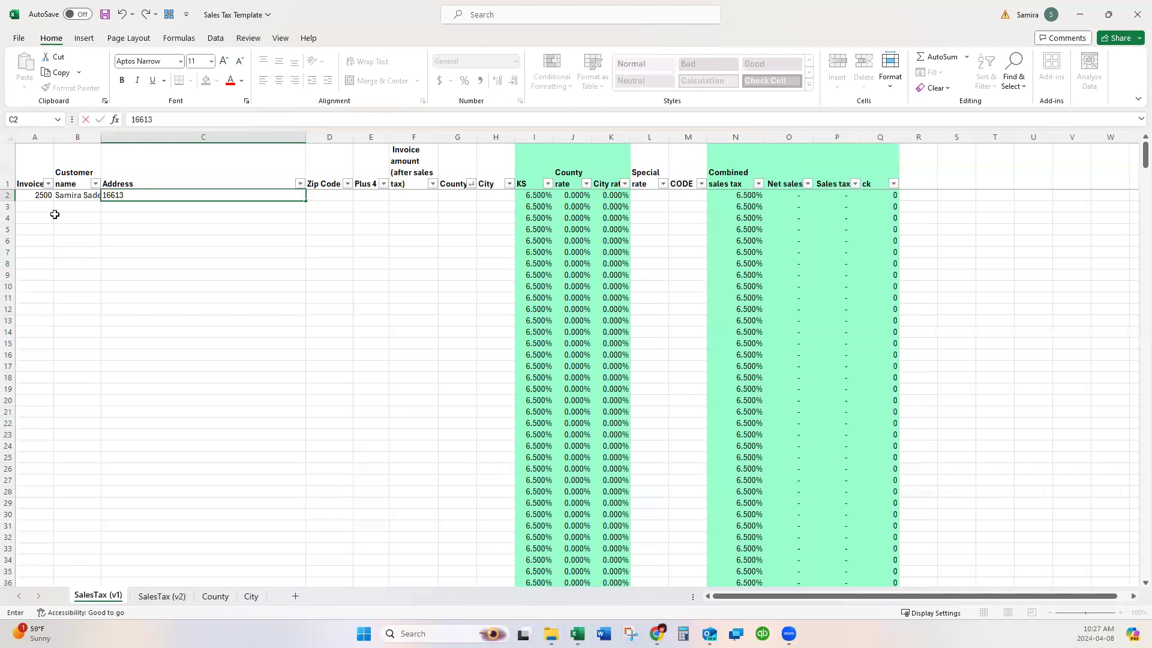
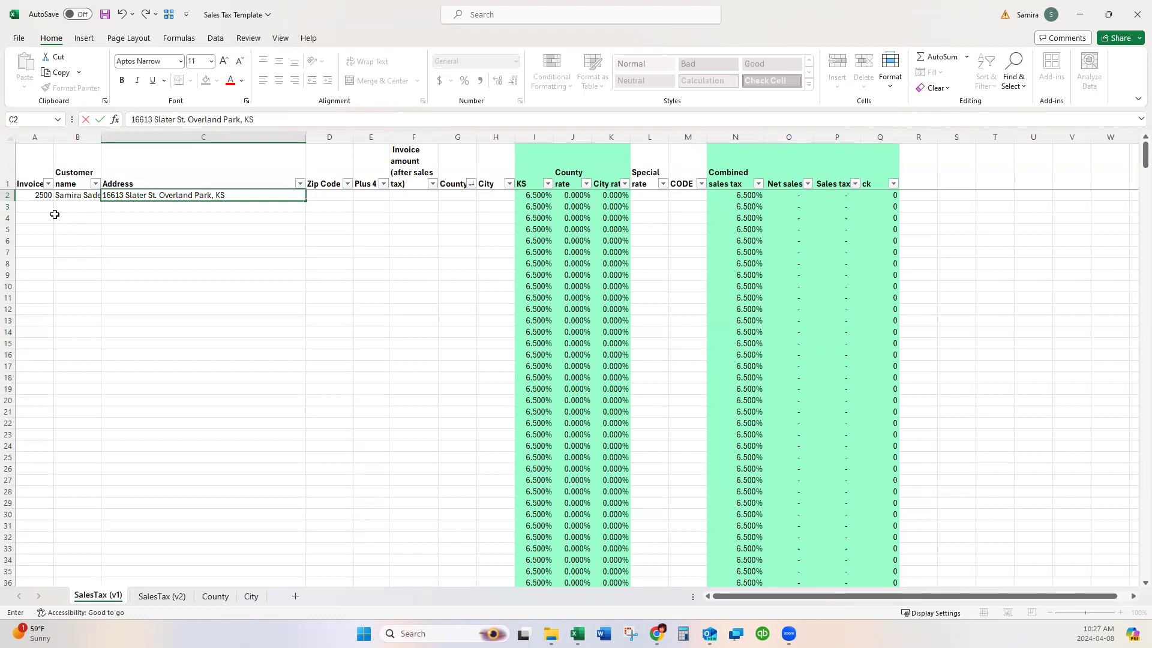
Enter the customer's street address and ZIP code in C2 and D2.
key("Tab")
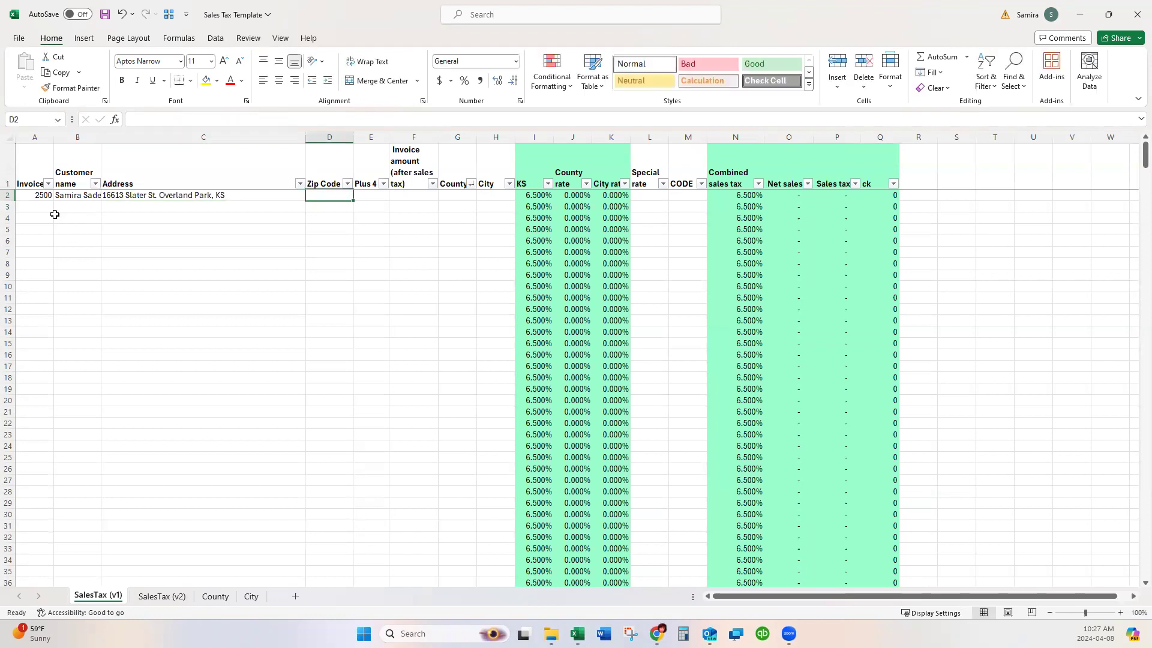
key("Tab")
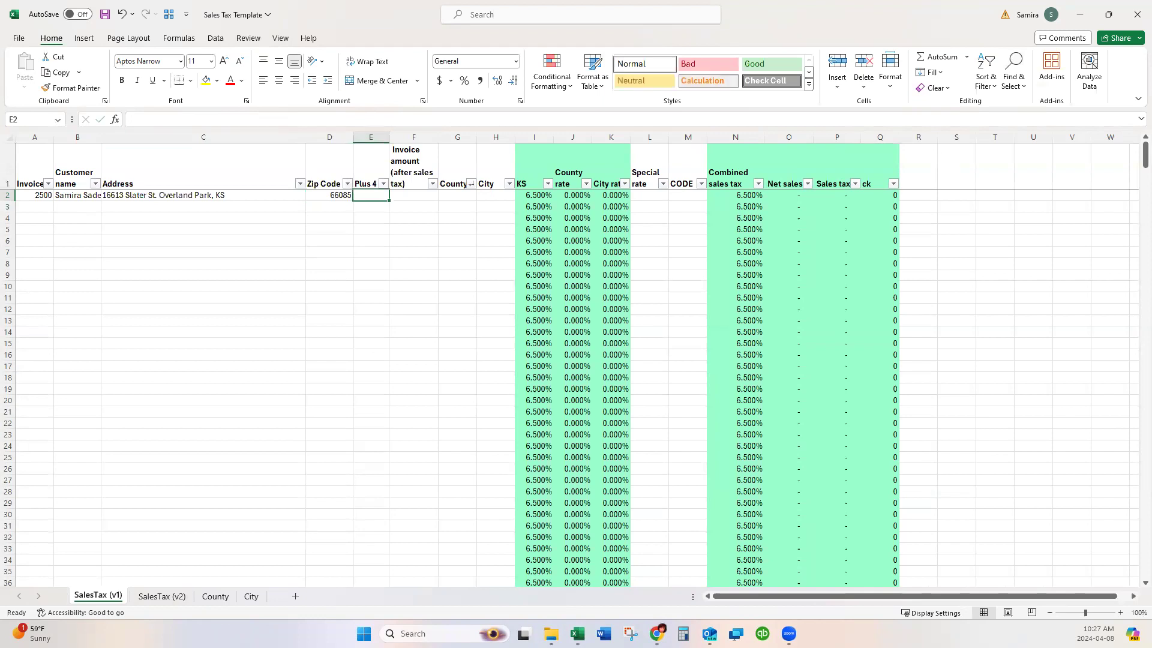
key("alt+Tab")
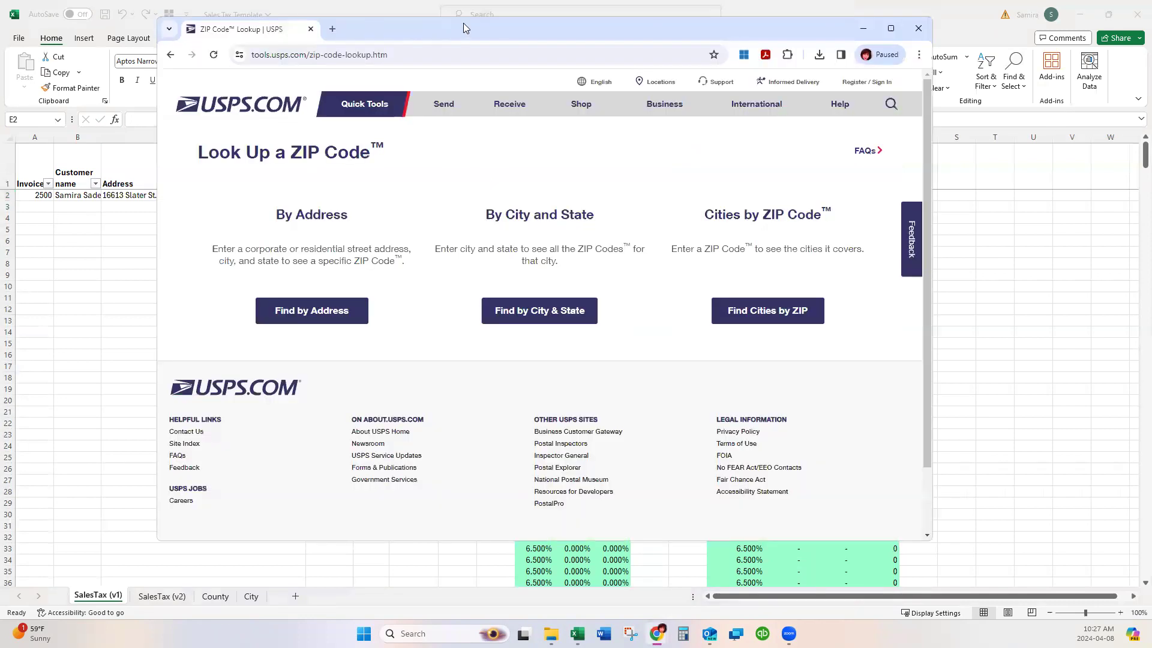
Start a USPS ZIP Code by Address lookup with the customer's street address.
double_click(463, 23)
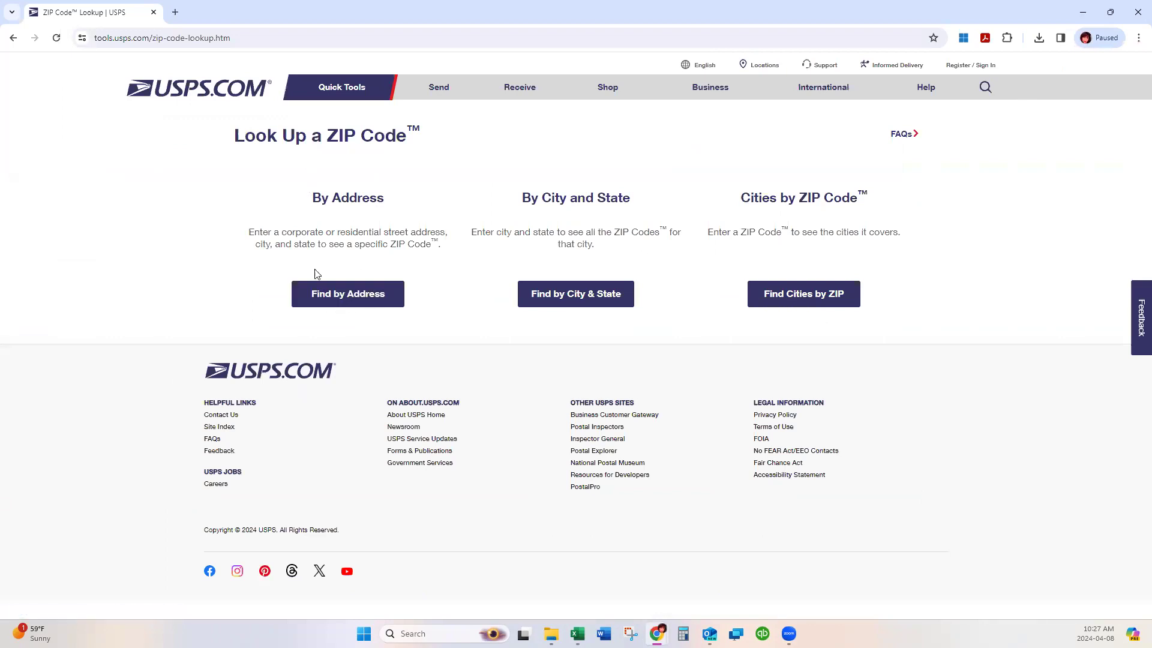
left_click(372, 298)
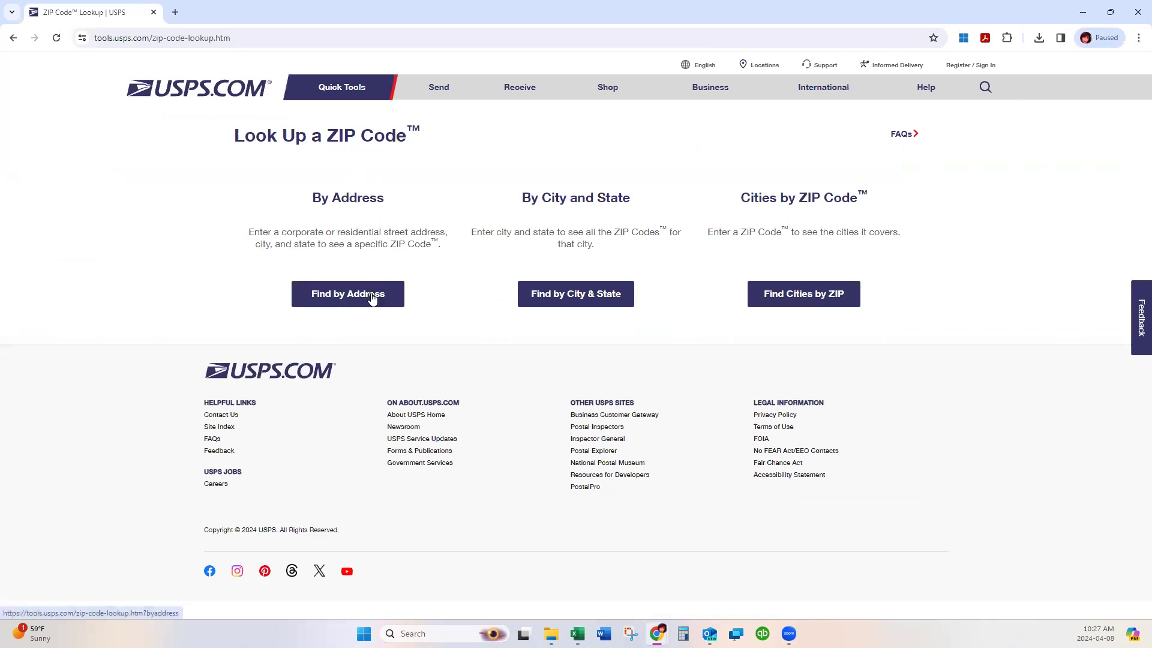
left_click(332, 343)
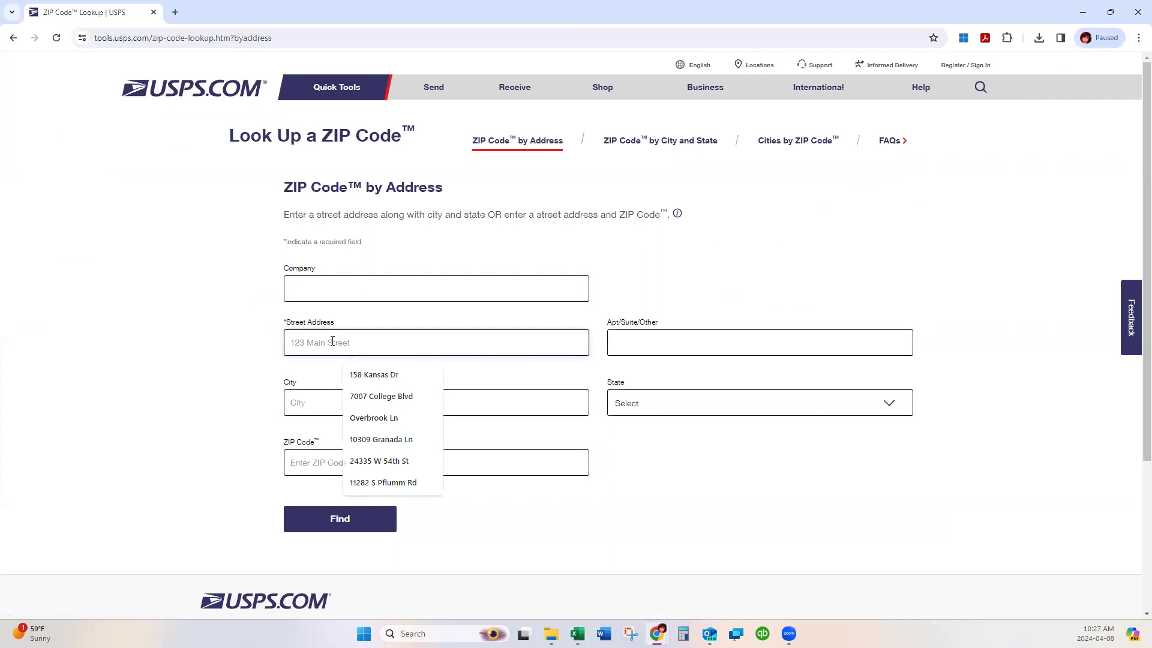
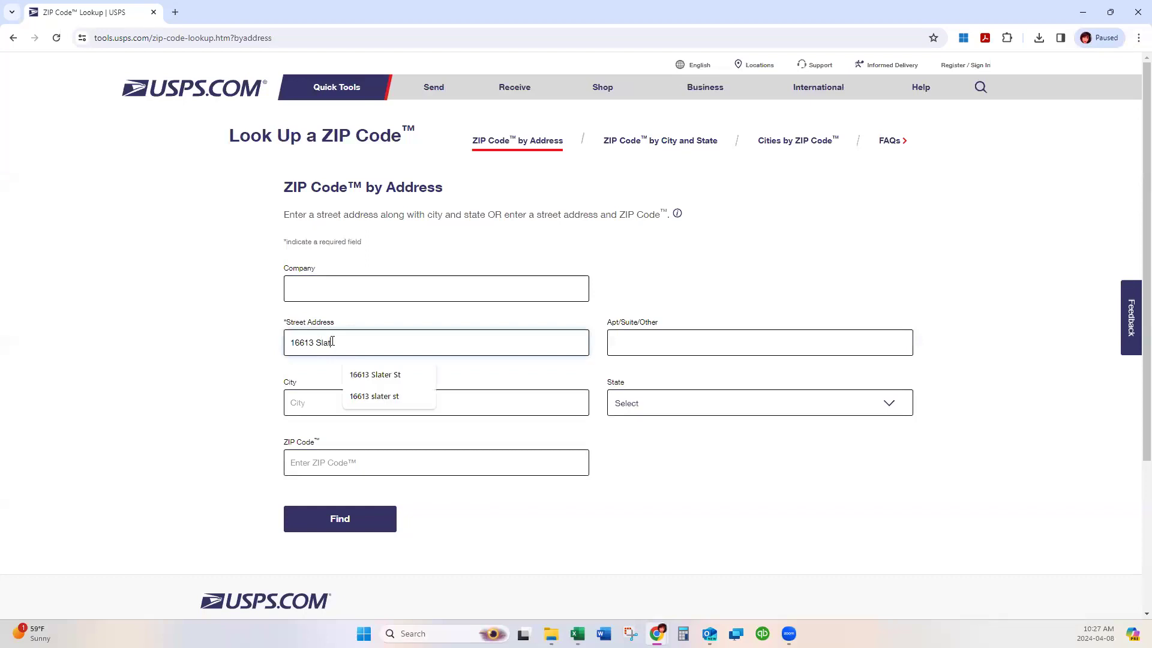
key("Tab")
key("Tab")
Add city Overland Park, state Kansas and ZIP, find it, and select the +4 digits.
type("Overland Park")
key("Tab")
key("k")
key("Tab")
type("66085")
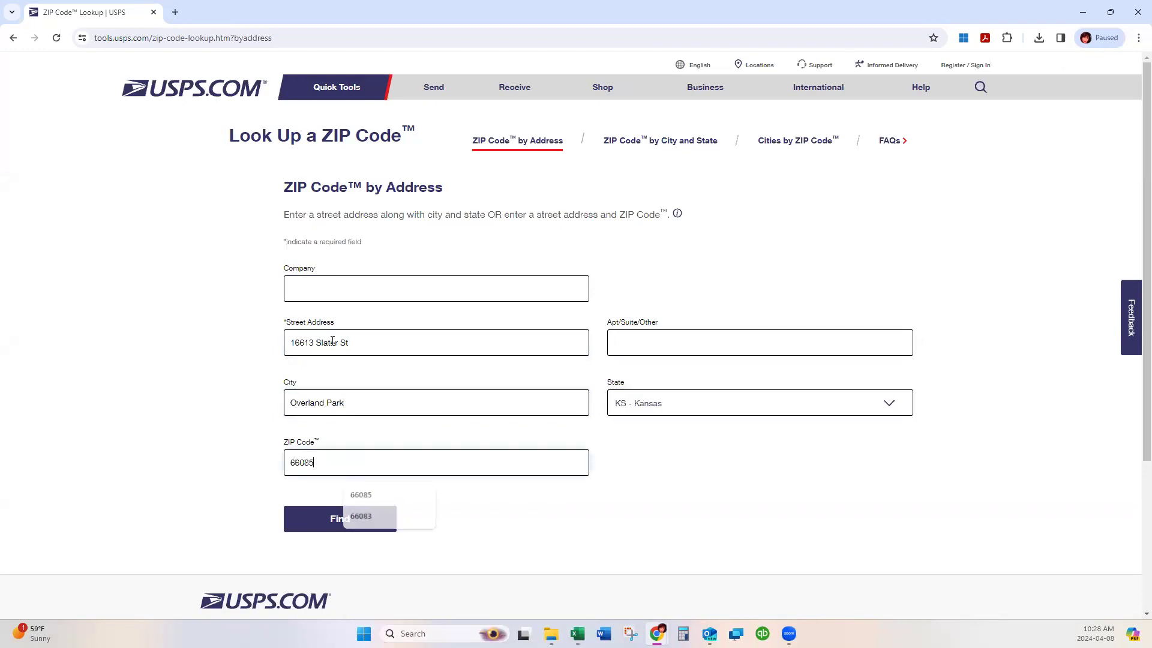
left_click(331, 519)
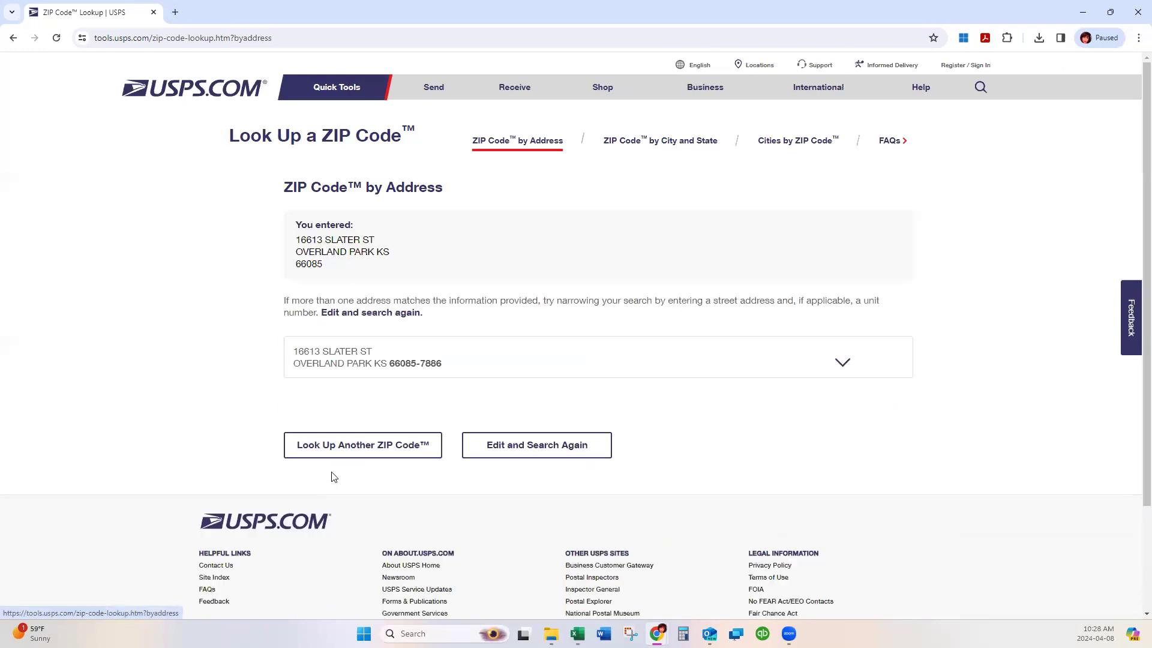
left_click_drag(448, 366, 419, 363)
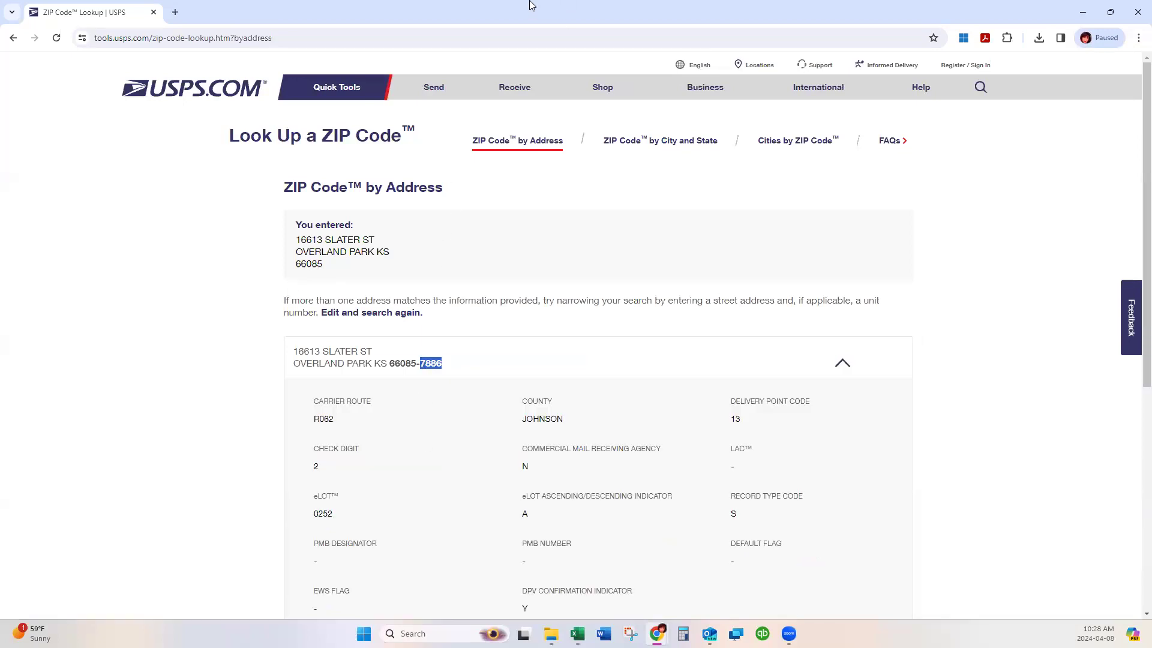
Enter the Plus 4 digits and a 5,000 invoice amount in row 2.
key("alt+Tab")
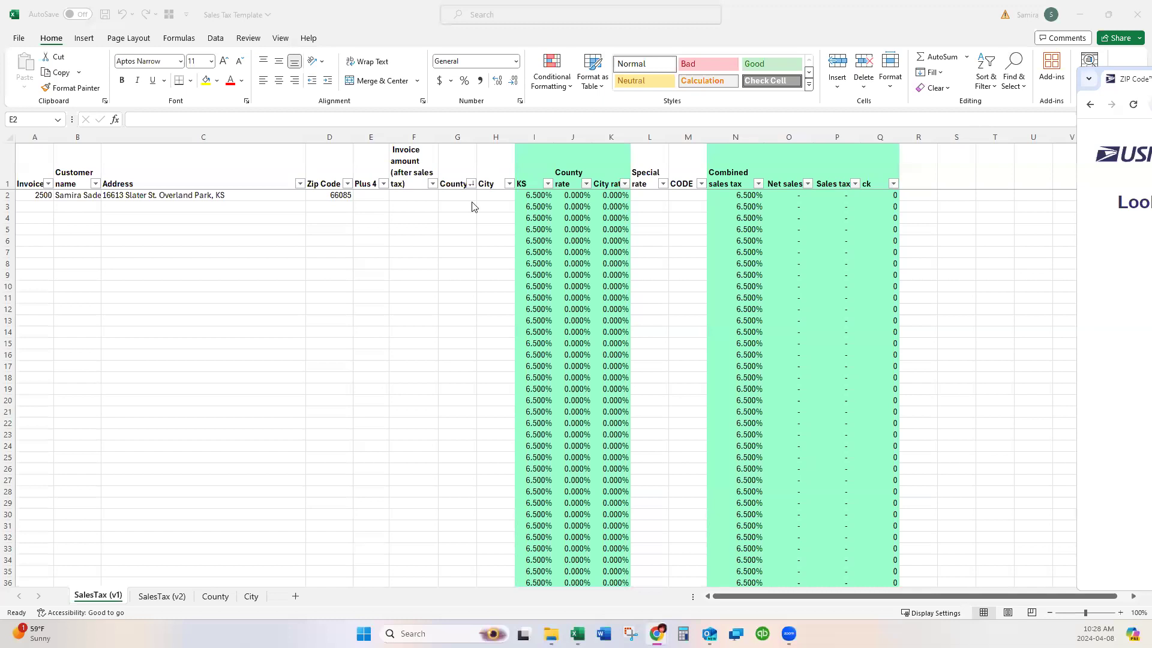
left_click(359, 195)
type("7886")
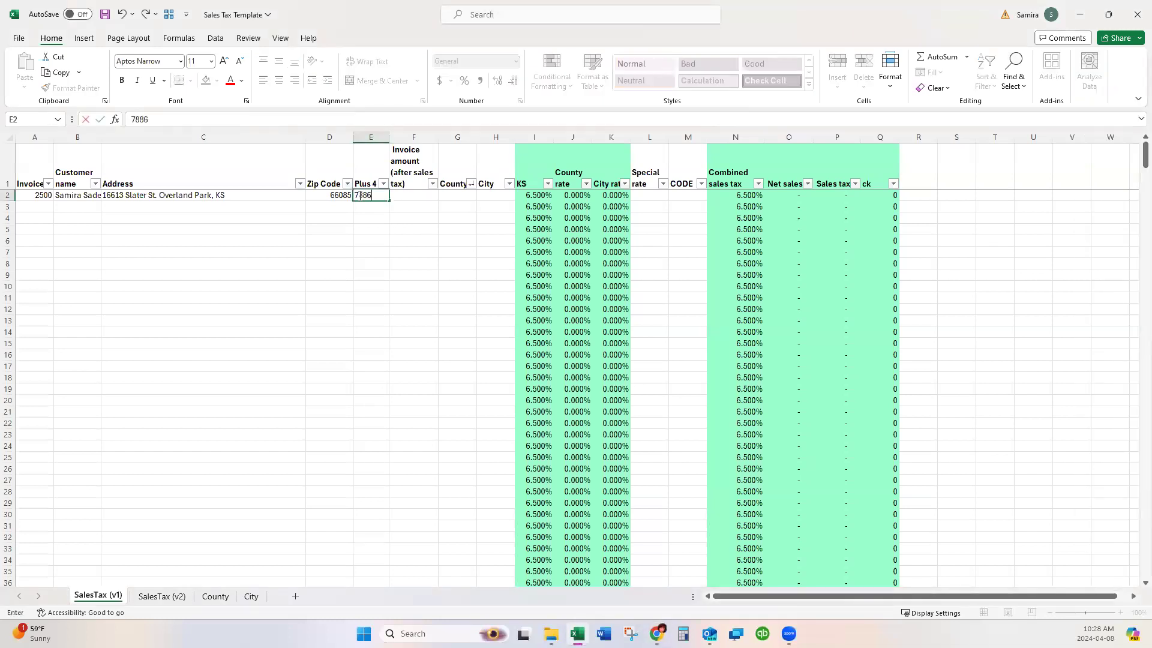
key("Tab")
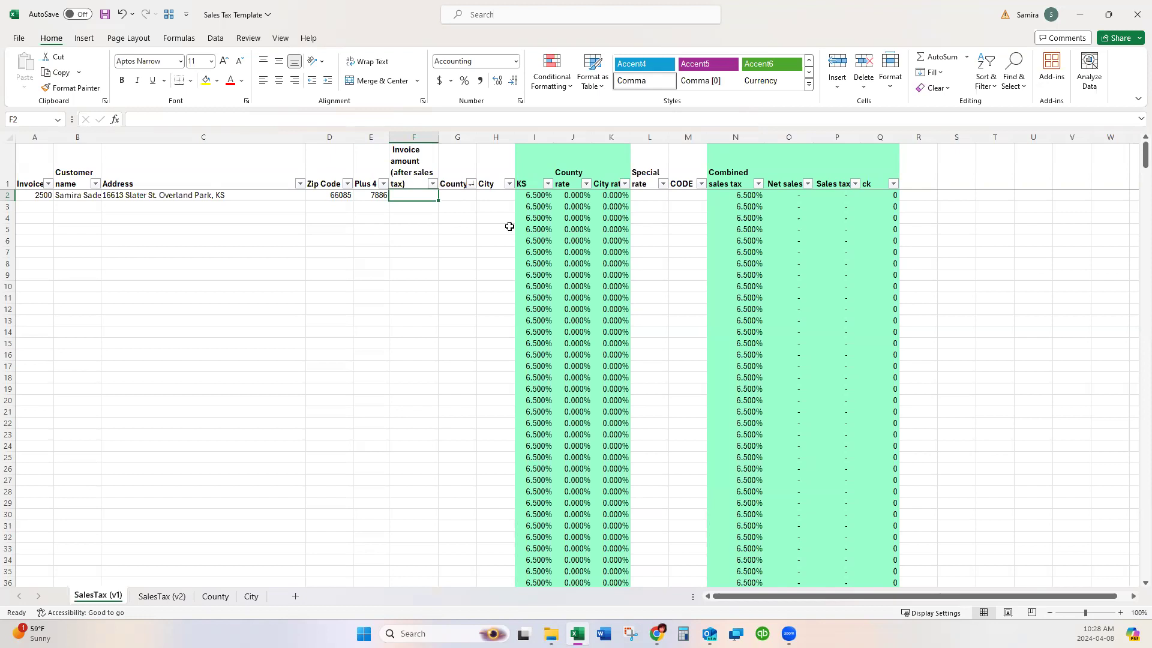
type("5,")
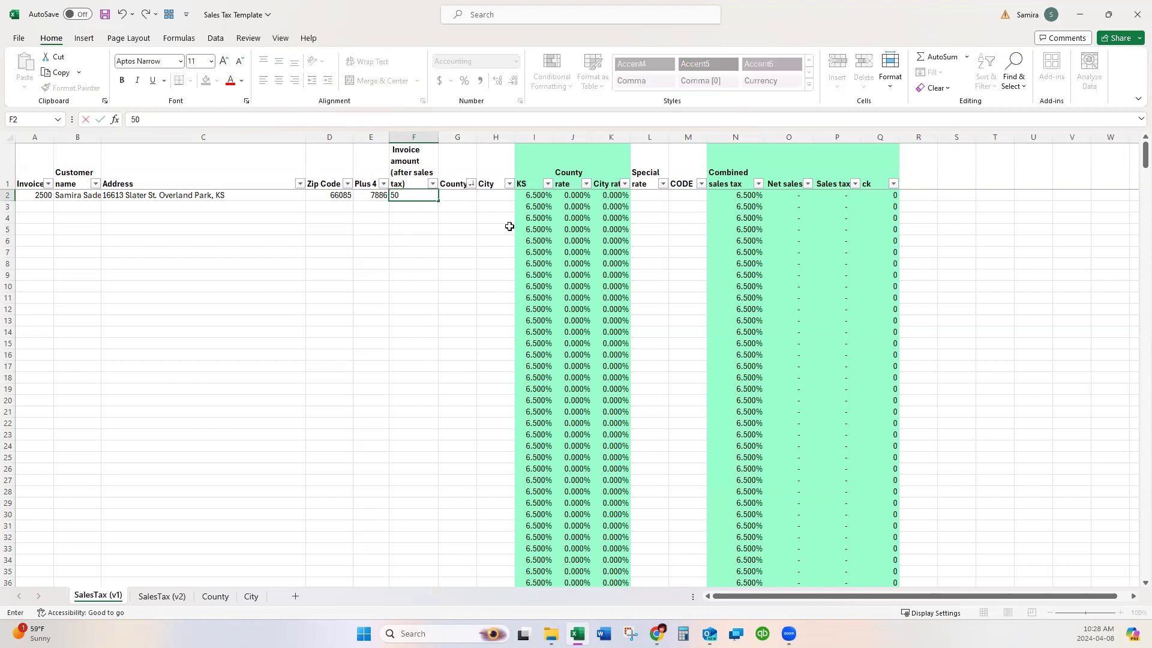
type("000")
key("Tab")
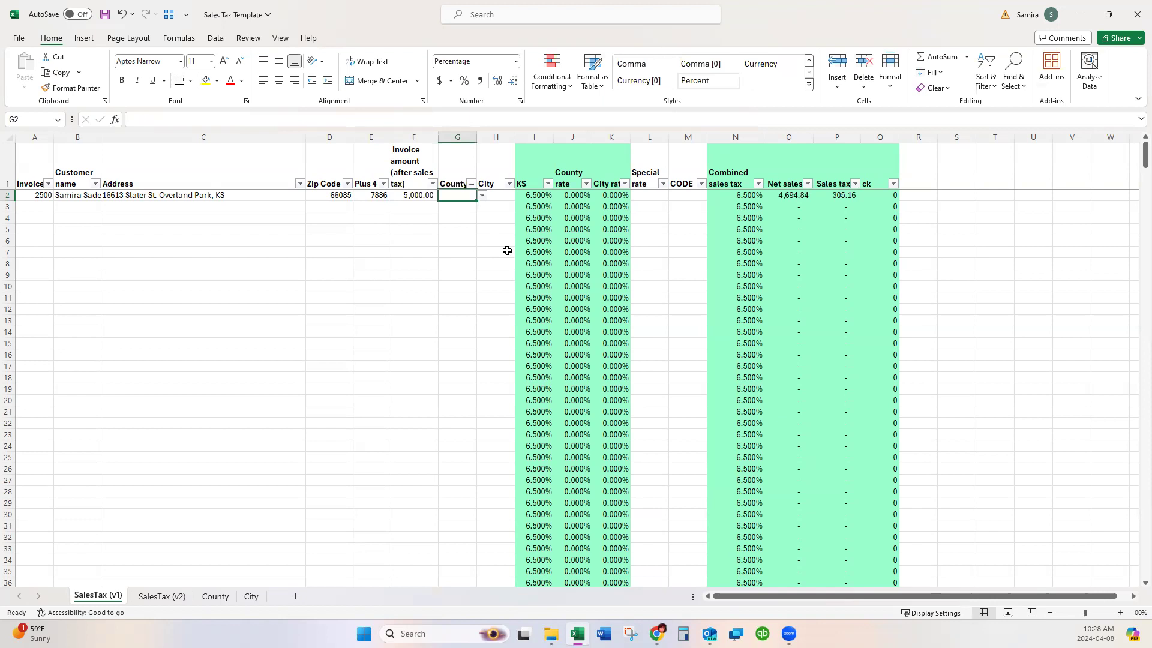
Choose Johnson county and OVERLAND PARK city, widening column G, giving a 9.350% combined rate.
type("joh")
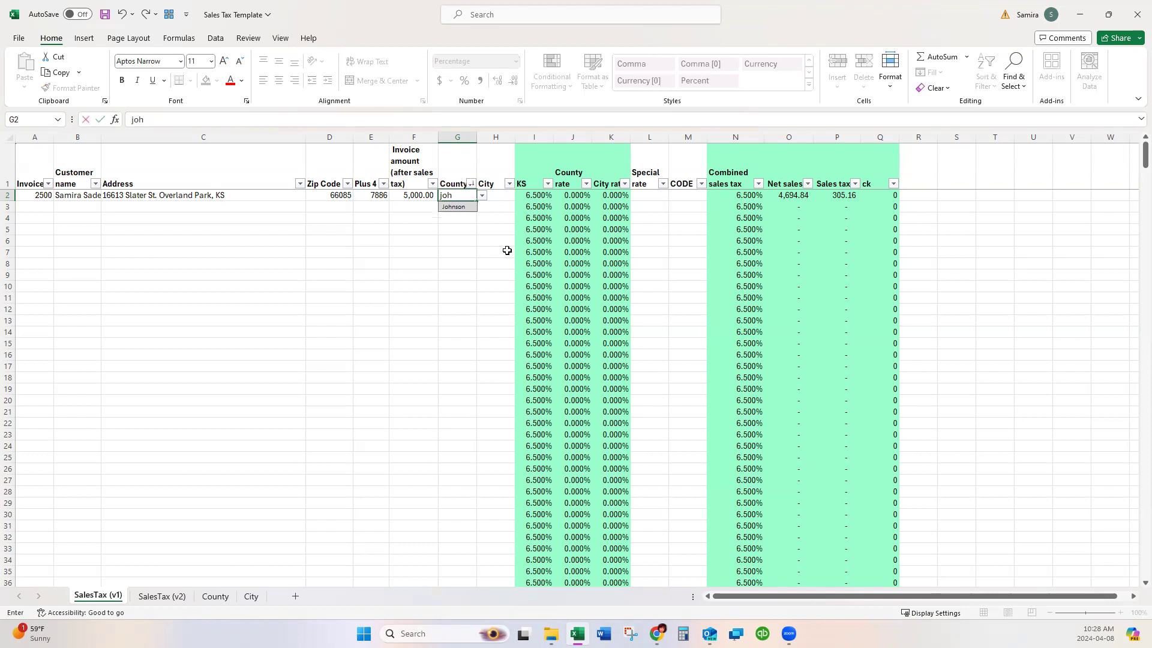
left_click(454, 207)
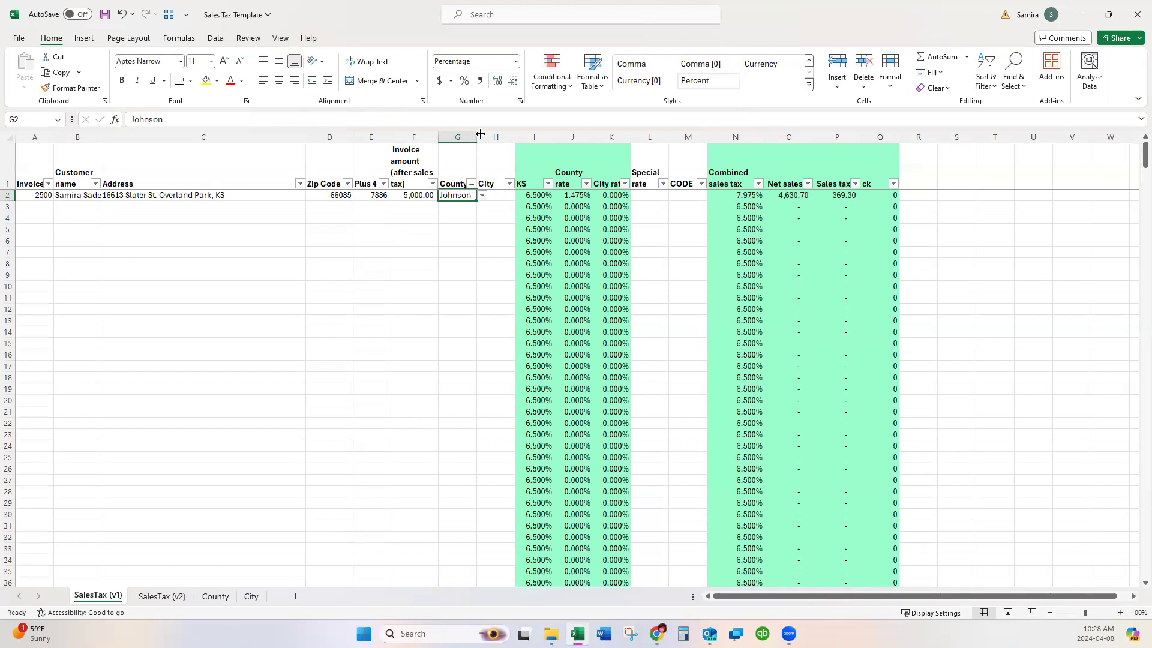
left_click_drag(481, 133, 493, 133)
left_click(512, 196)
type("ov")
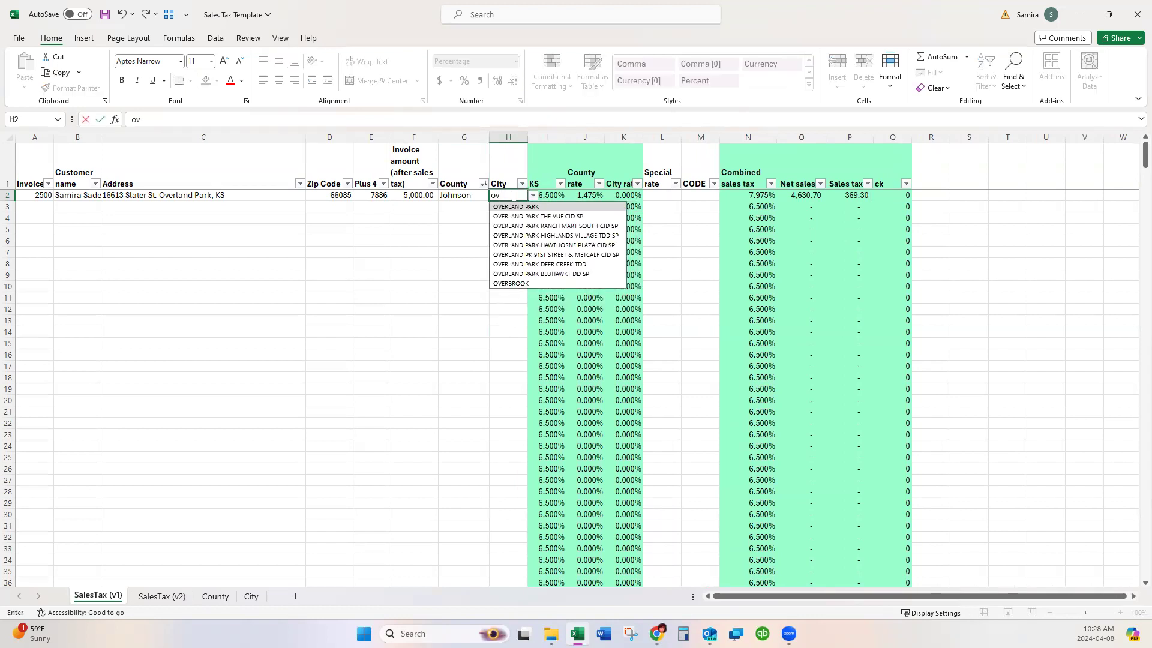
left_click(520, 206)
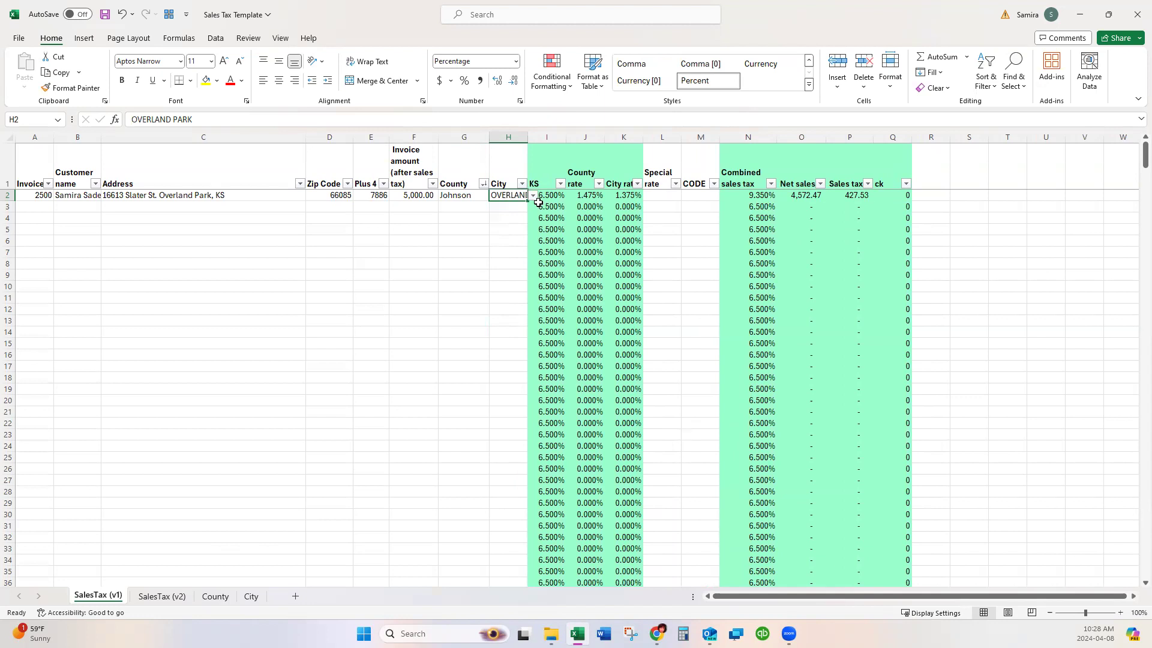
left_click_drag(541, 195, 641, 195)
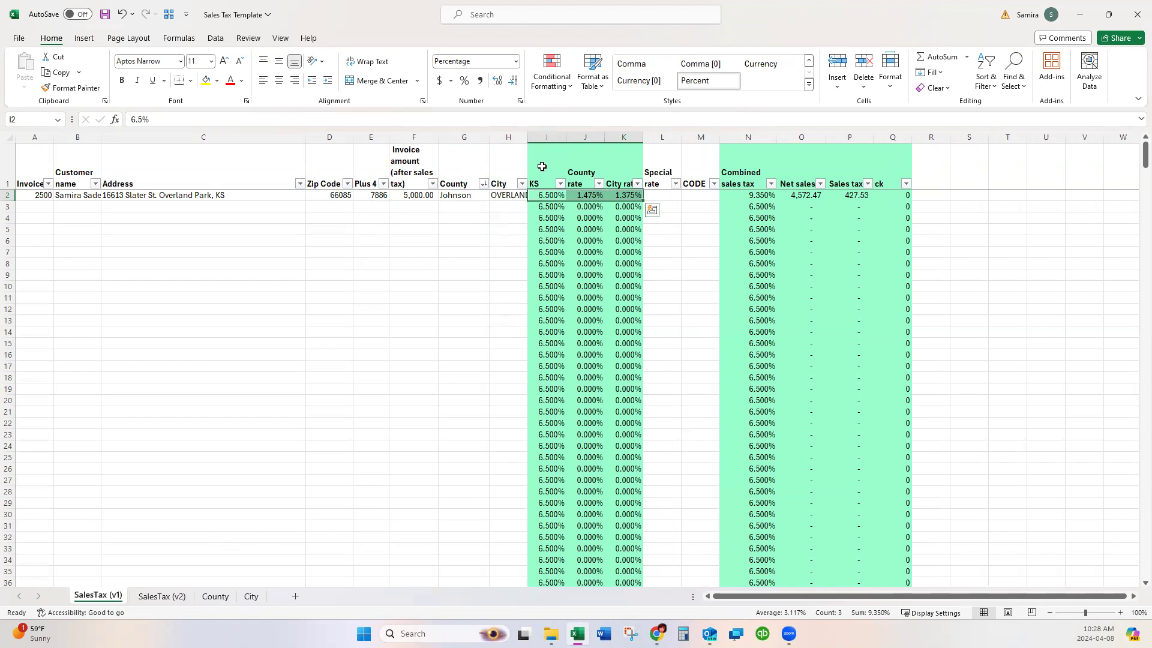
Inspect the KS, County and City rate headers and the K2 city-rate lookup formula.
left_click(542, 171)
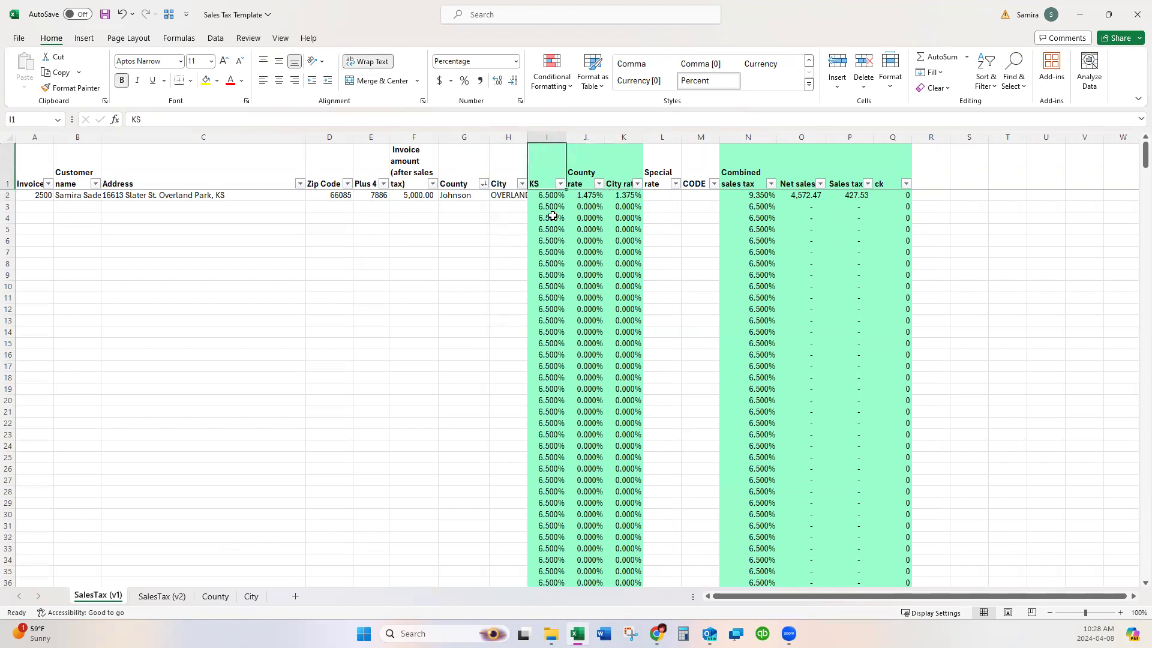
left_click(588, 155)
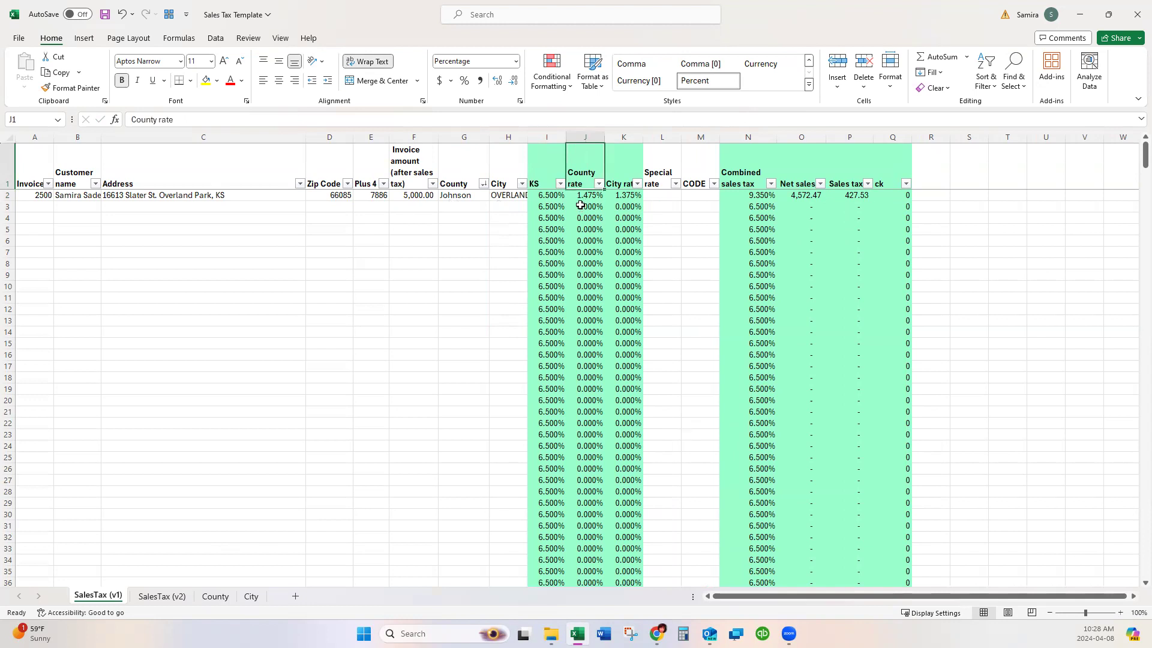
left_click(629, 180)
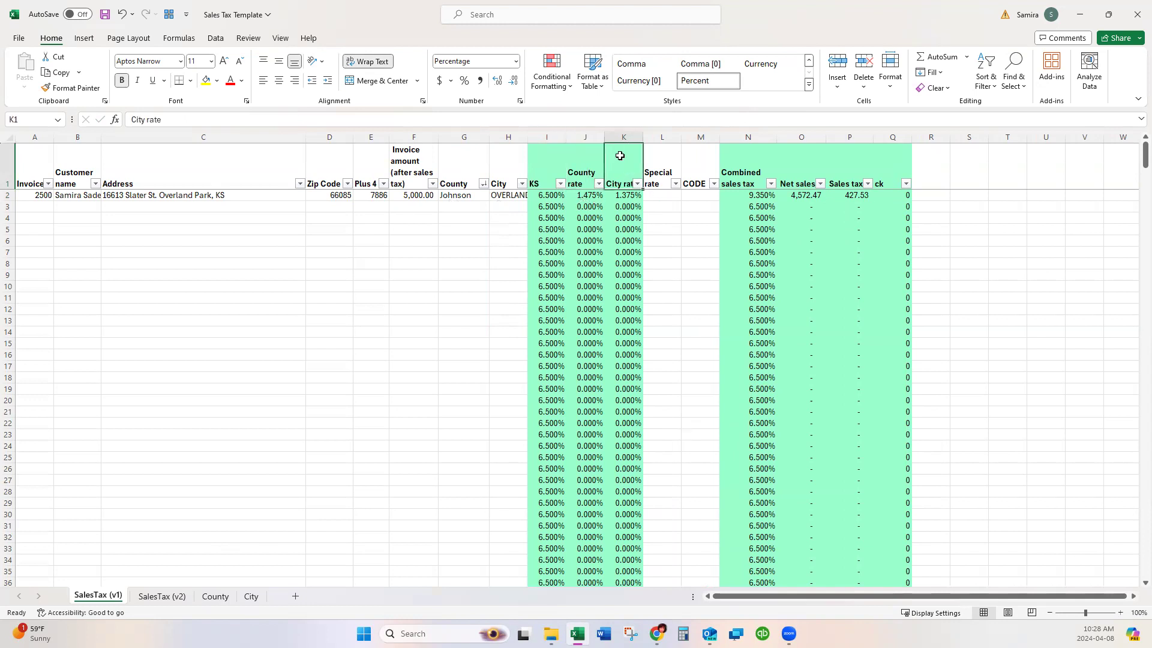
left_click(521, 196)
left_click(617, 196)
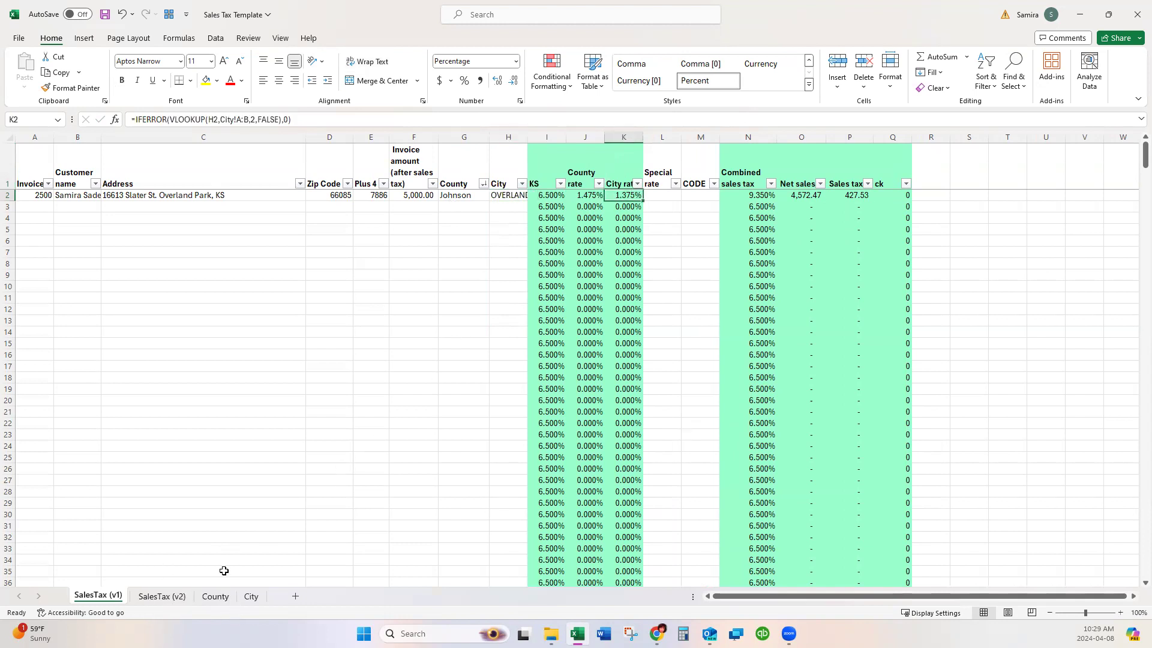
Review the County and City rate sheets, then return to the K2 formula on SalesTax (v1).
left_click(223, 599)
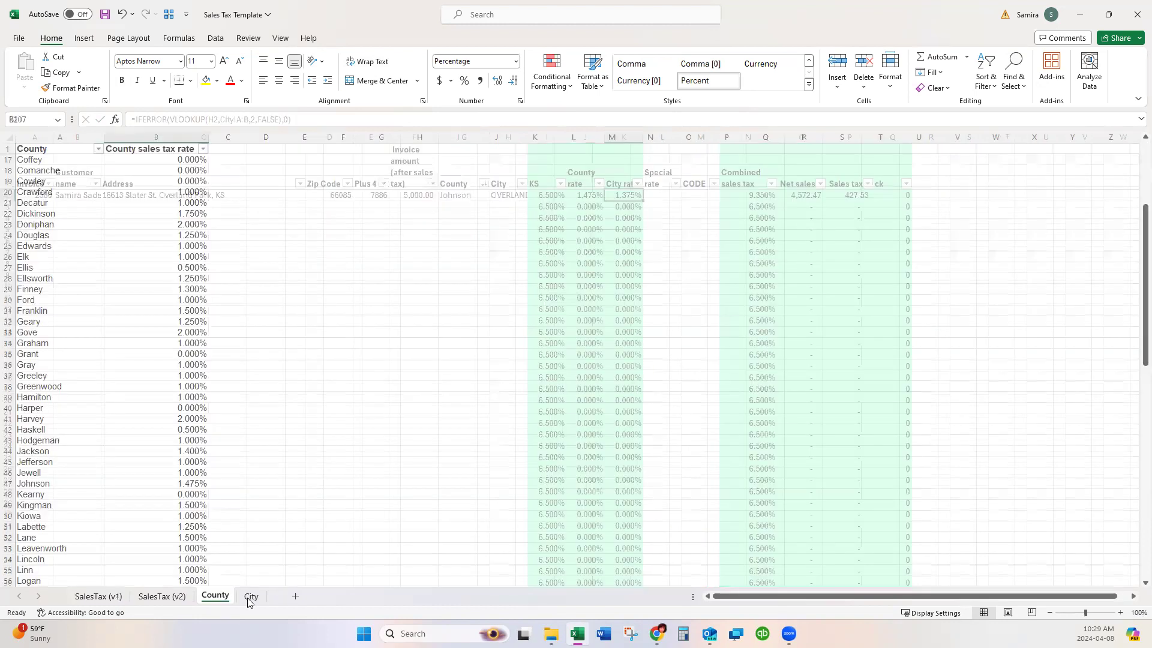
scroll(191, 372, "down", 20)
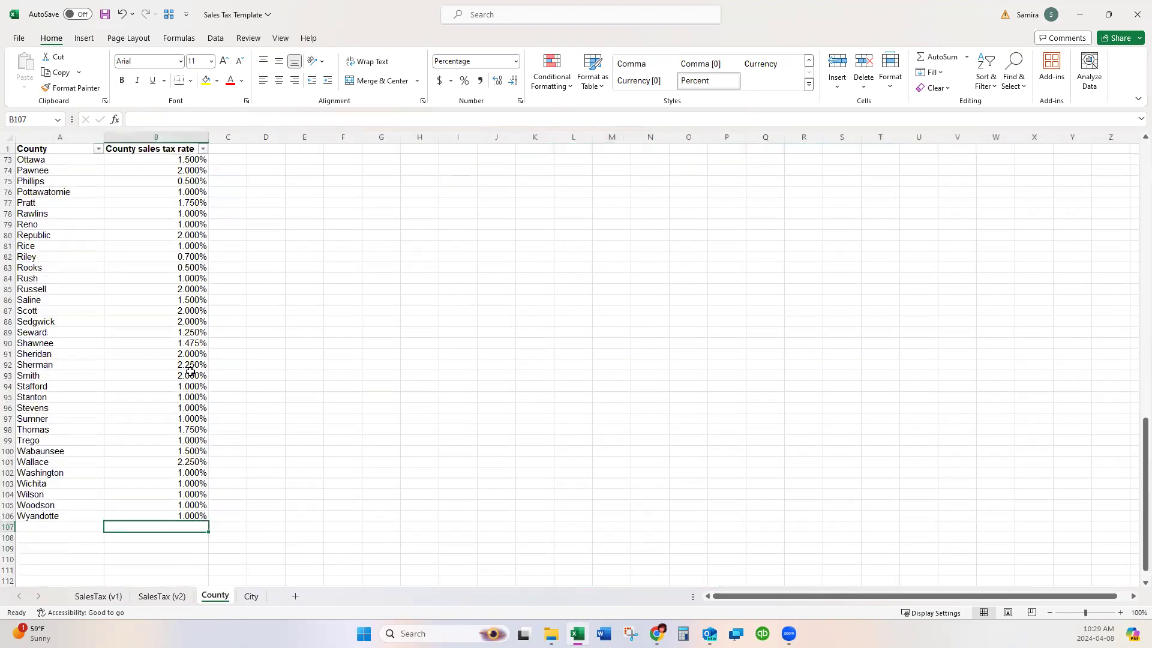
scroll(190, 372, "up", 20)
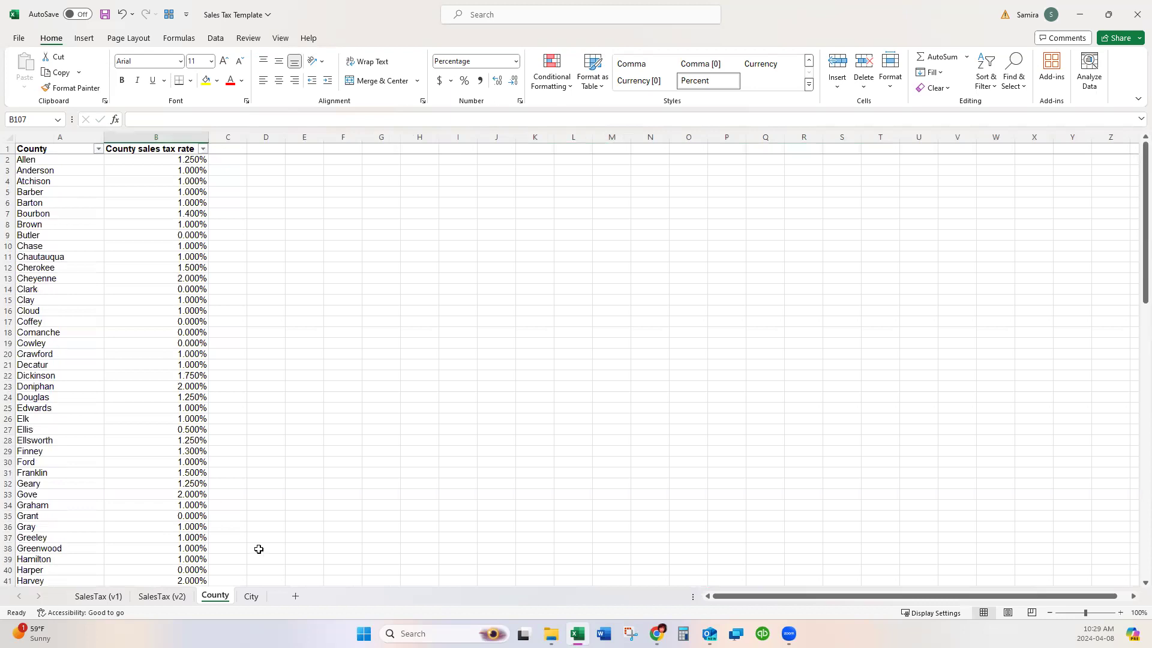
left_click(248, 598)
scroll(316, 404, "down", 20)
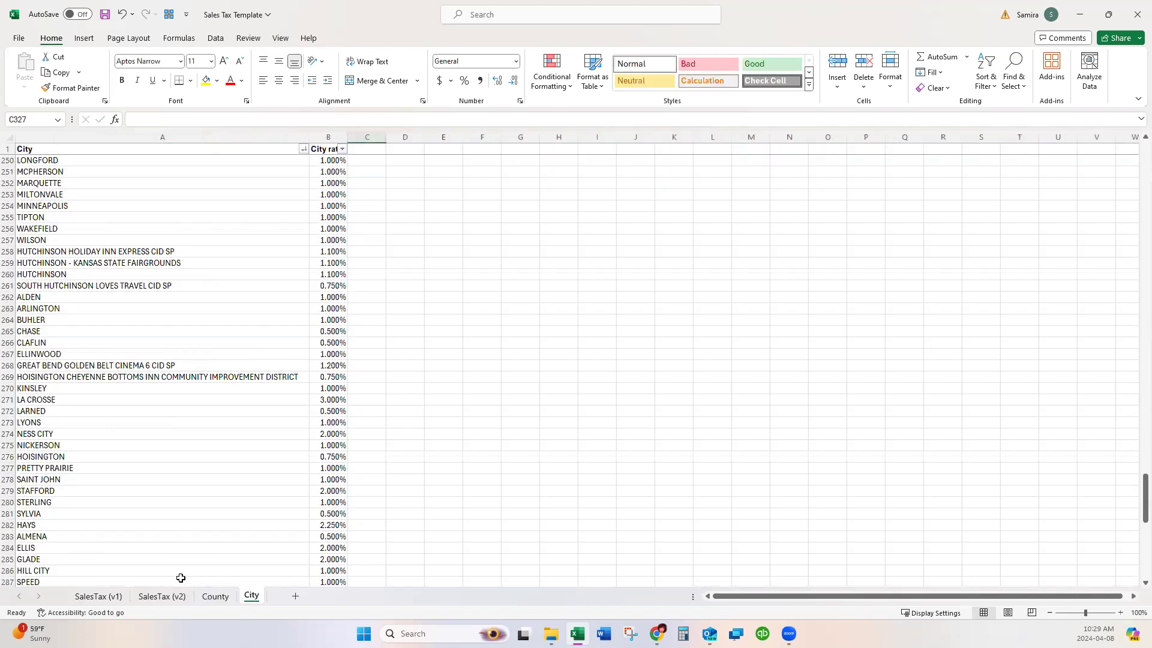
left_click(96, 597)
left_click(624, 195)
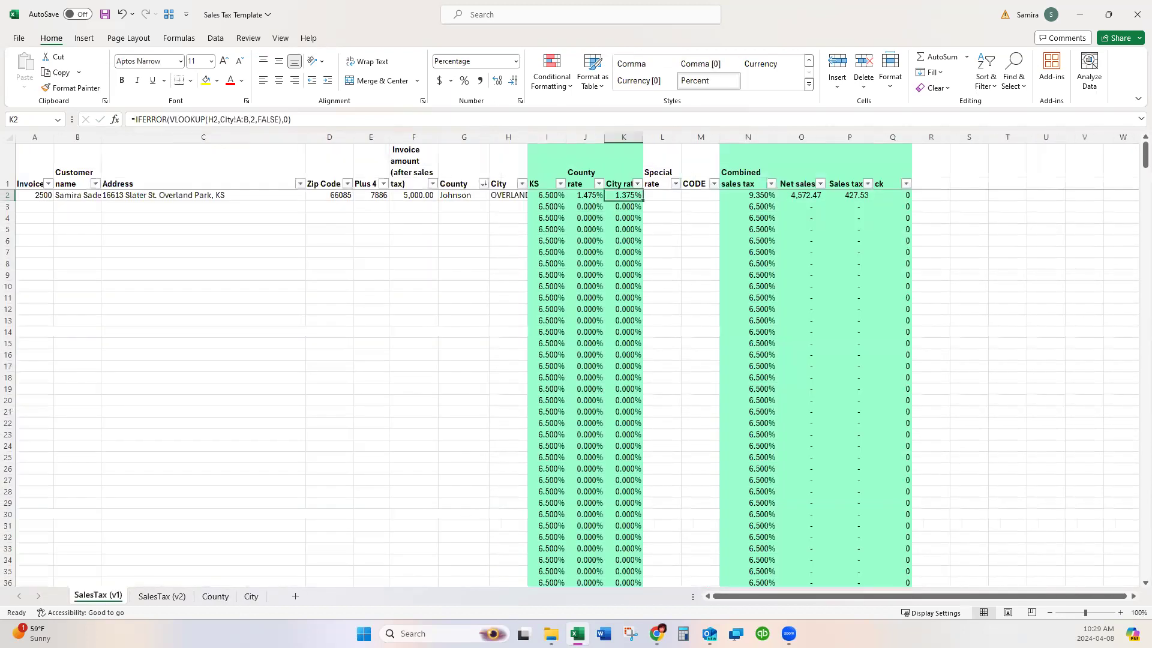
Select rate cells I2:K3 and bring up the browser's Diamond Accounting Enterprise results.
key("alt+Tab")
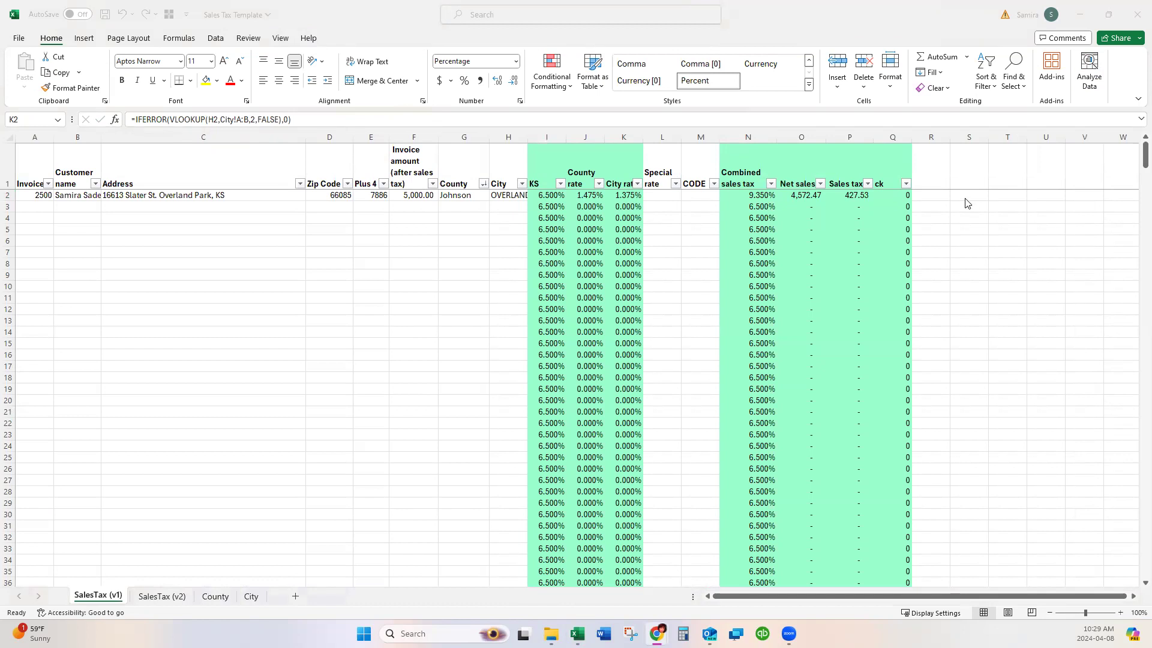
key("alt+Tab")
left_click_drag(555, 196, 643, 207)
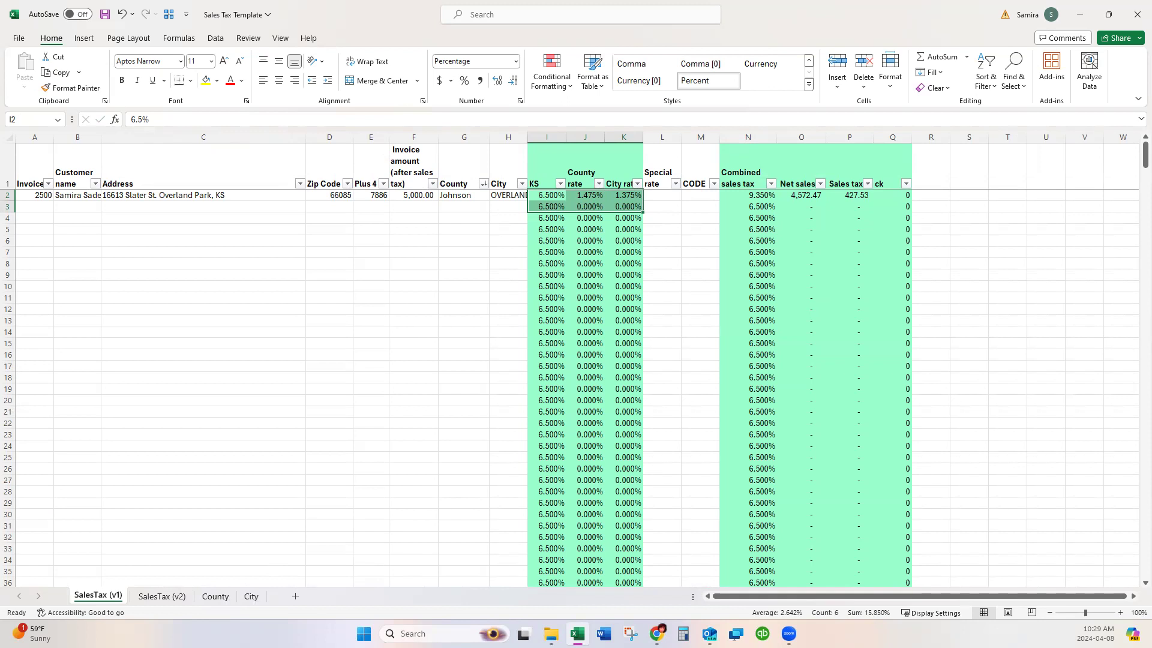
left_click(658, 634)
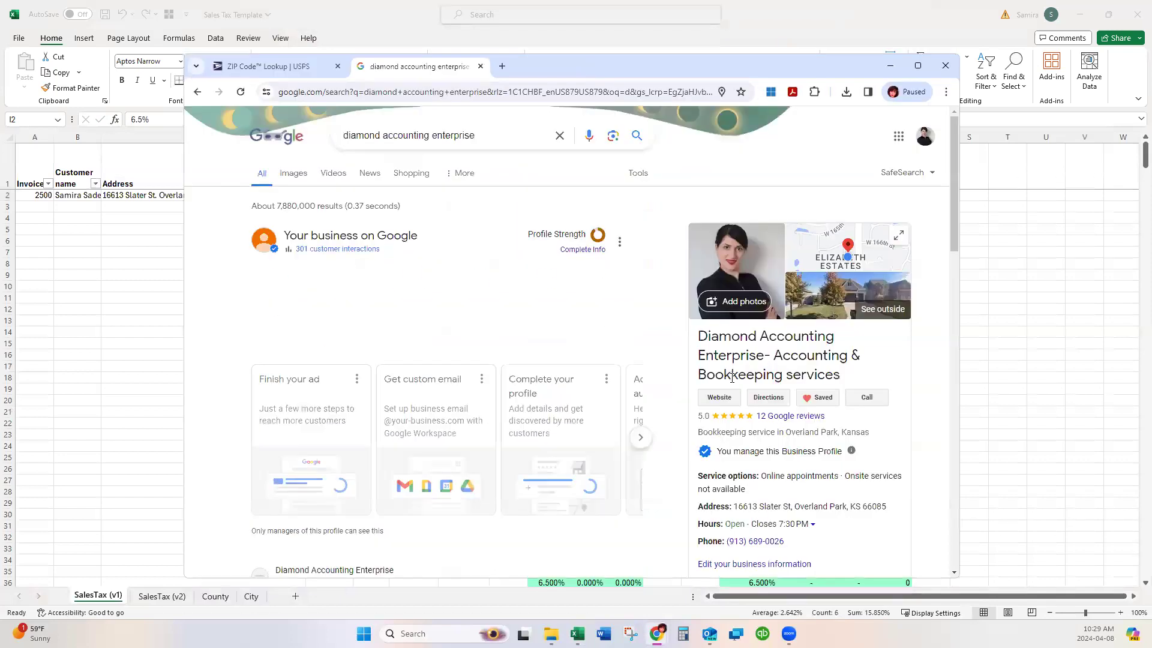
Open the Diamond Accounting Enterprise Resources page and its sales tax rate by address lookup.
left_click(722, 399)
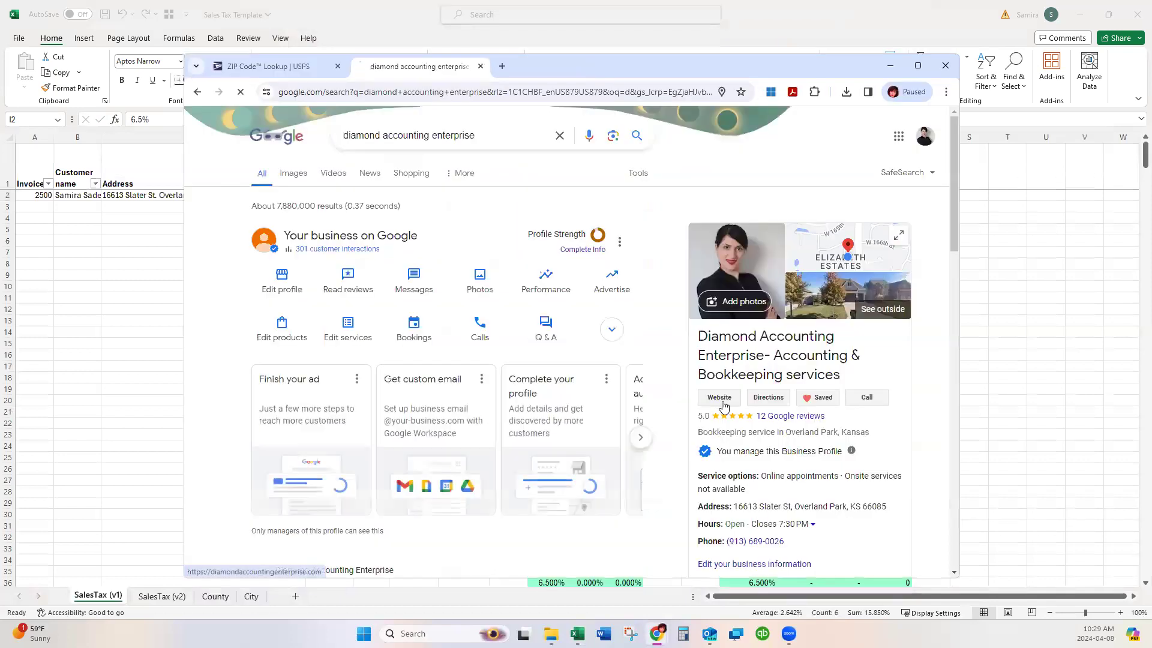
left_click(917, 65)
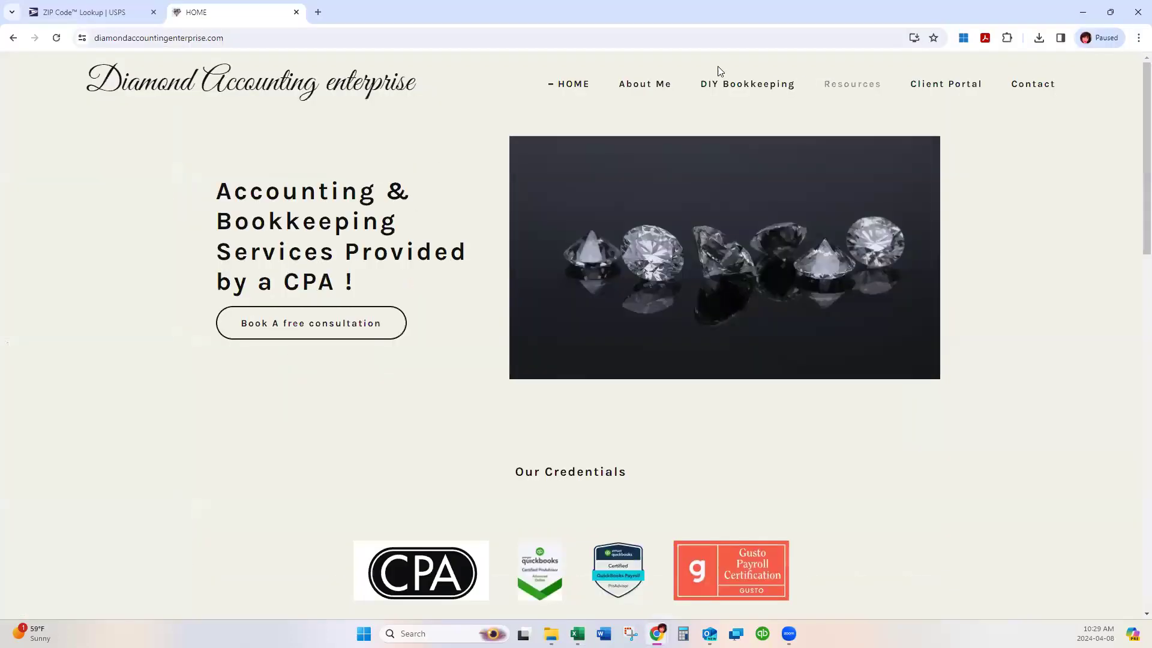
left_click(829, 91)
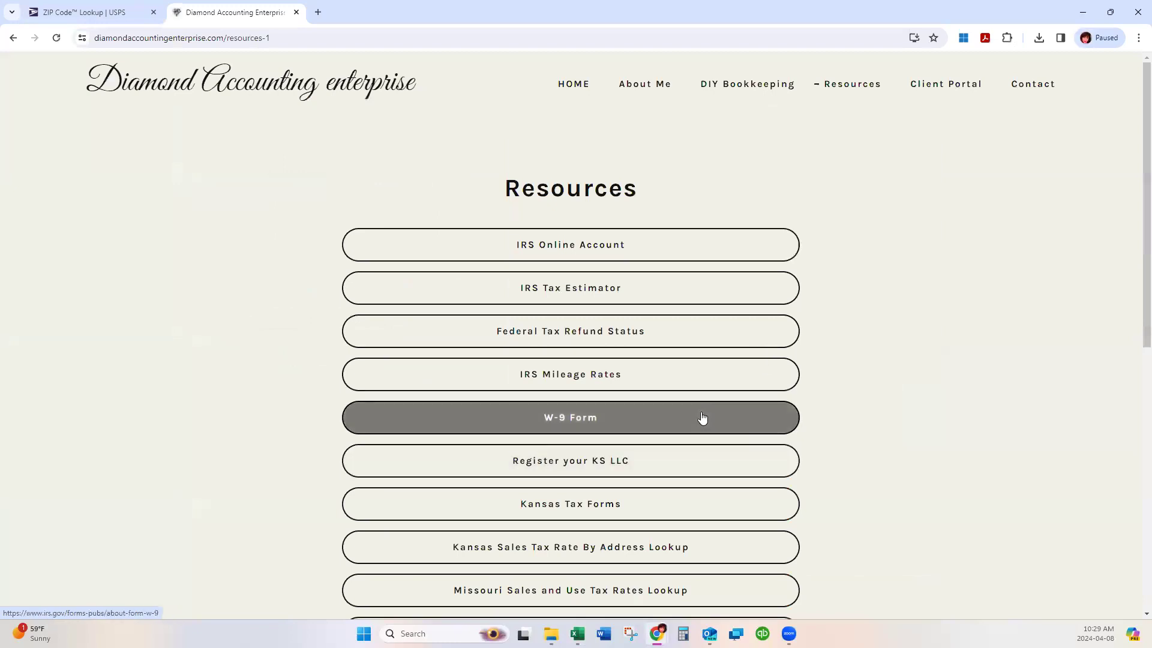
scroll(693, 460, "down", 3)
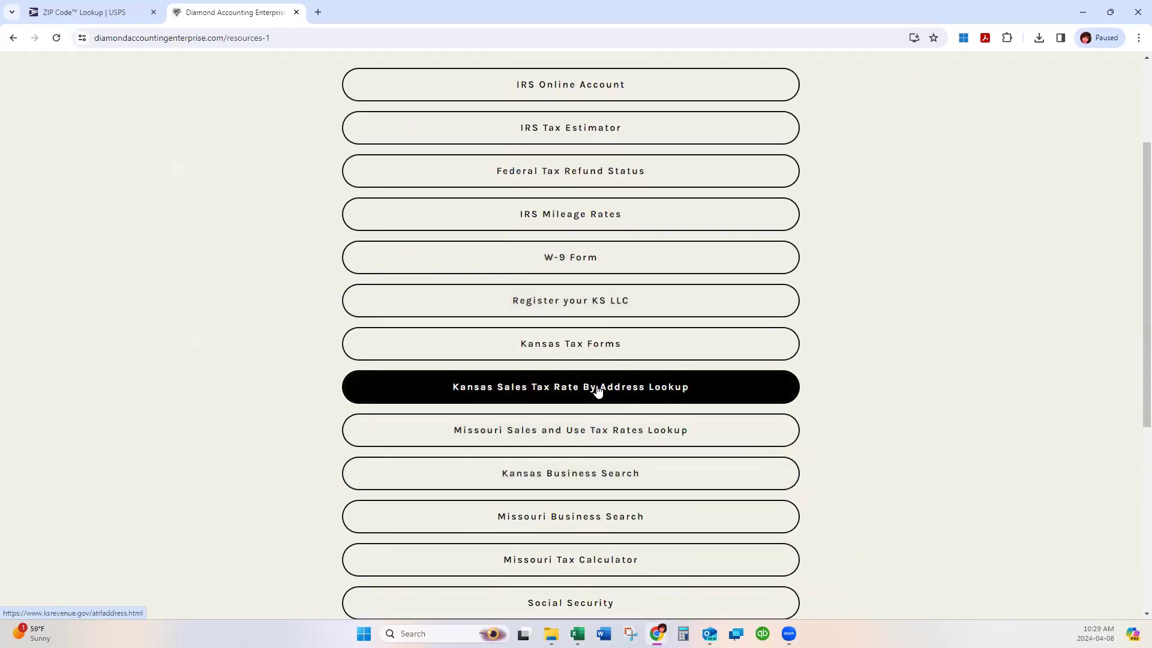
left_click(687, 387)
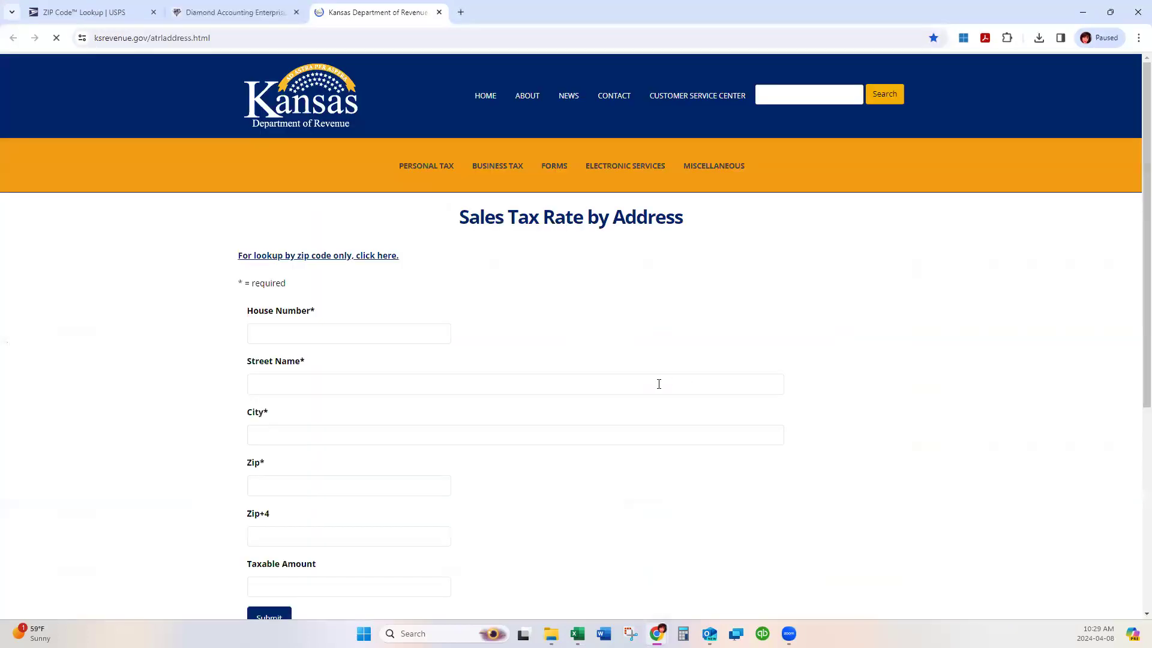
Enter the customer's house number, street, city Overland Park and ZIP in the Kansas form.
left_click(273, 335)
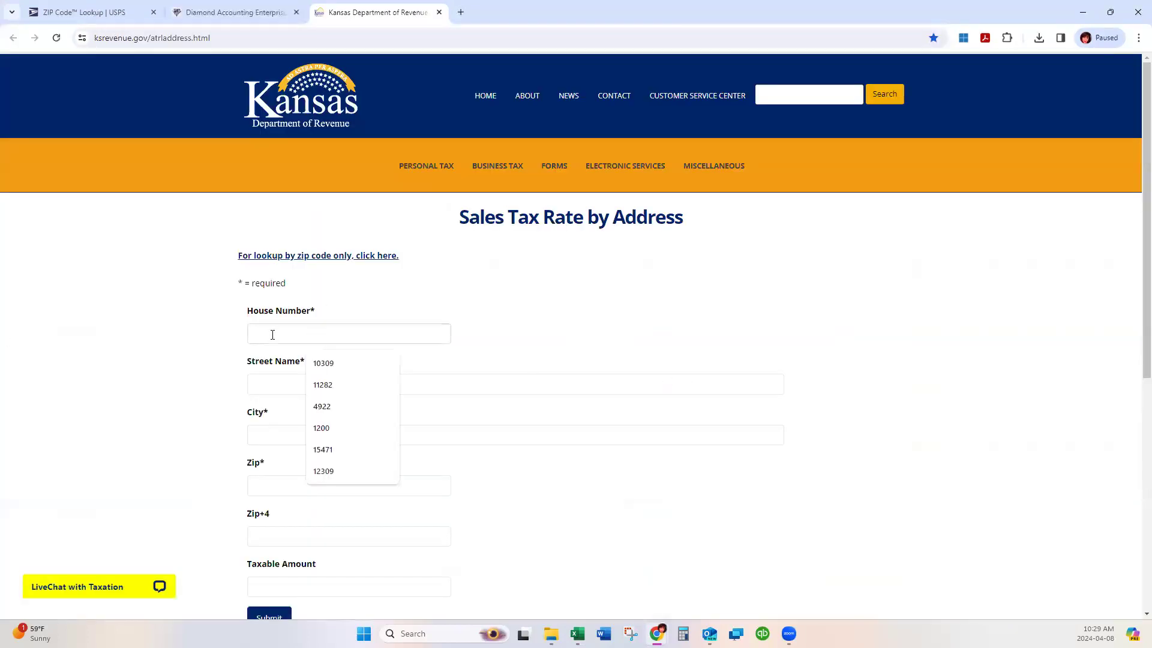
key("Tab")
key("Tab")
key("Tab")
key("Tab")
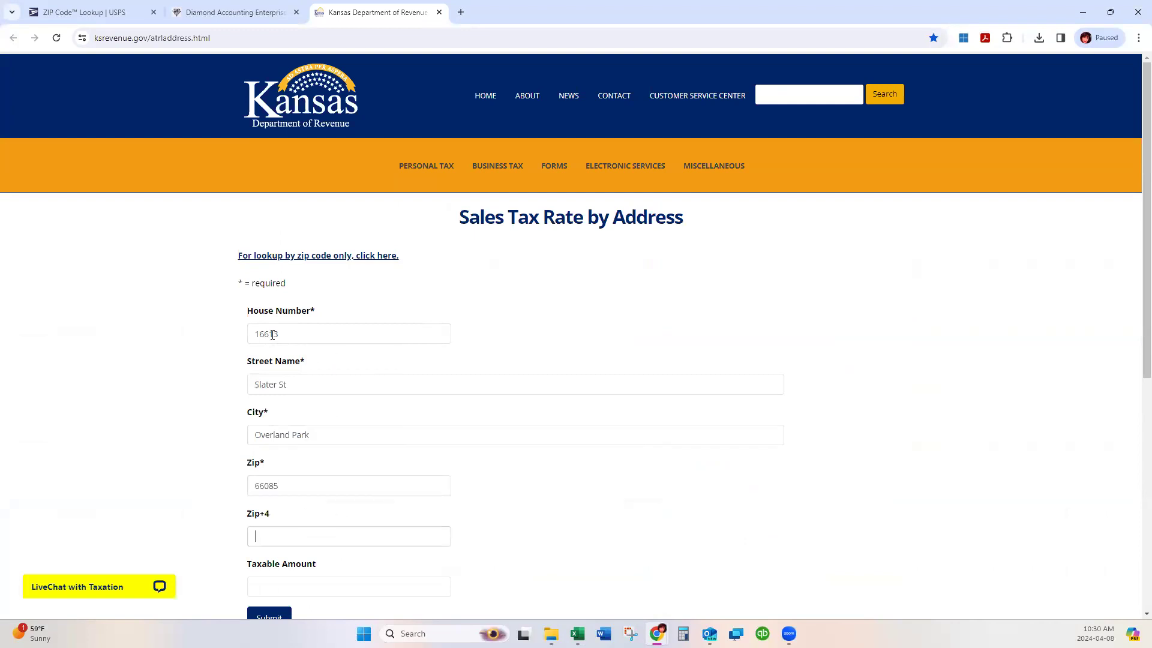
Add the ZIP+4 extension and submit the address for its tax rates.
double_click(530, 10)
double_click(726, 55)
left_click(318, 537)
type("7886")
scroll(285, 405, "down", 2)
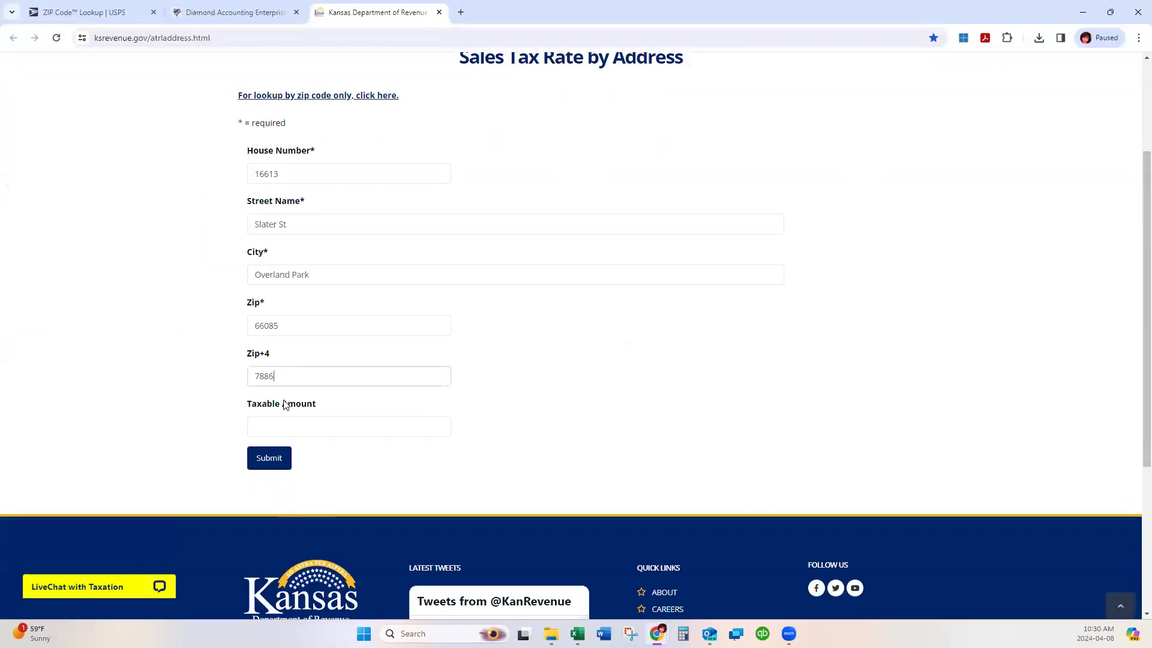
left_click(284, 462)
Highlight the OVEJO code, the JOOVE food code and the 6.500% State of Kansas rate.
scroll(616, 364, "down", 2)
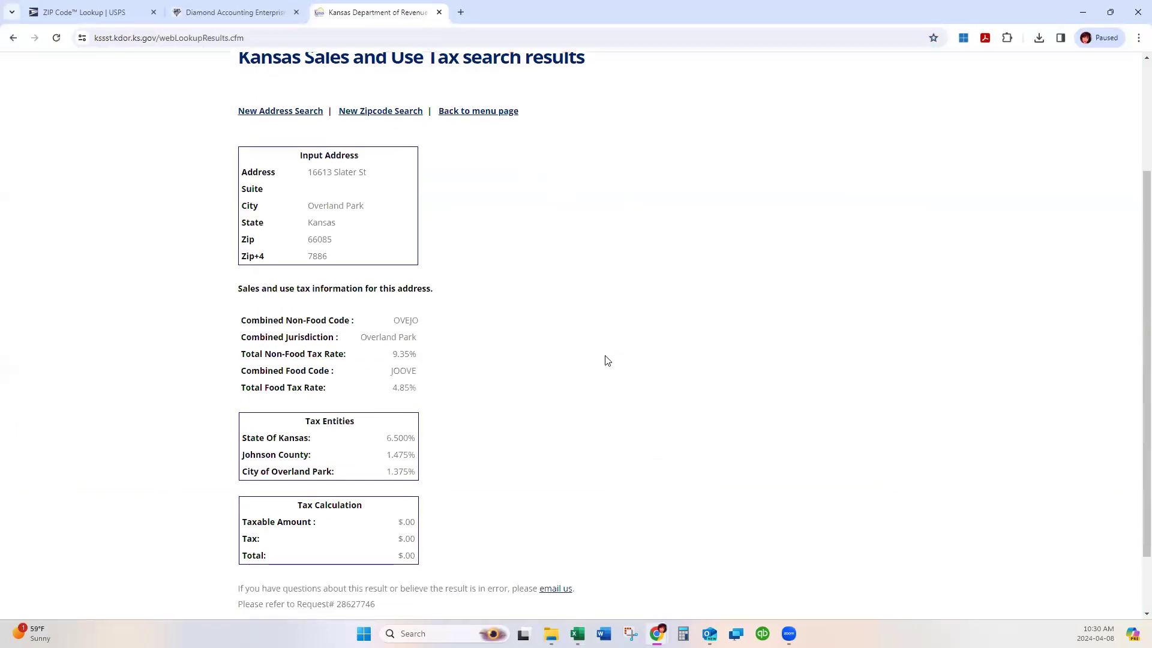
left_click_drag(394, 321, 420, 321)
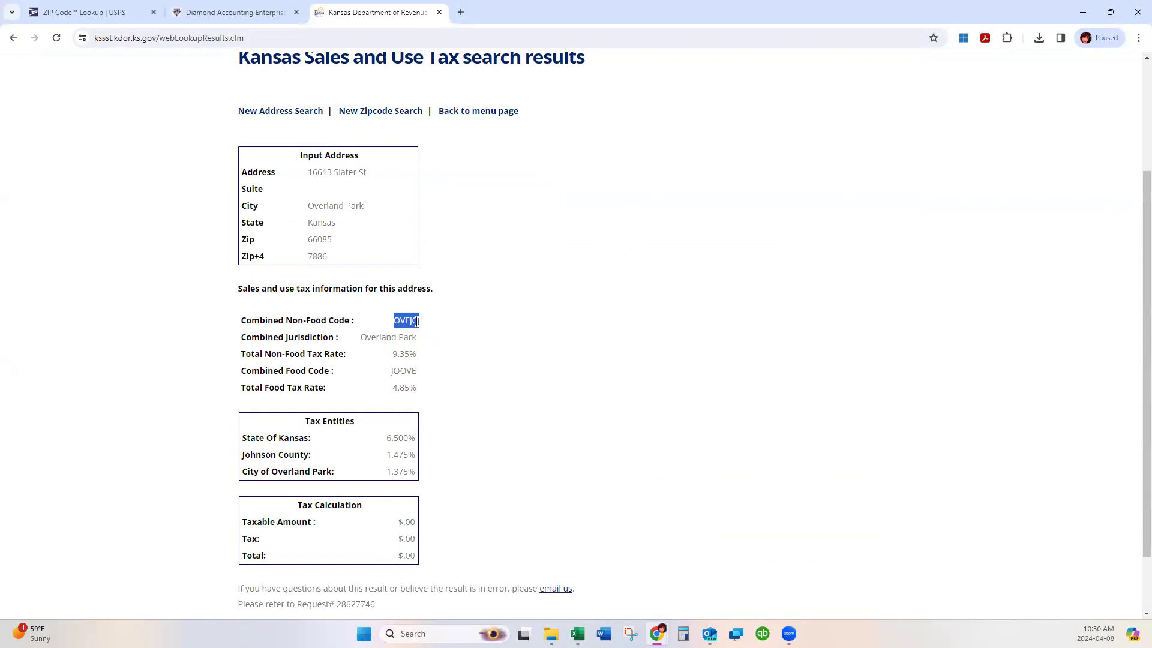
scroll(415, 322, "up", 3)
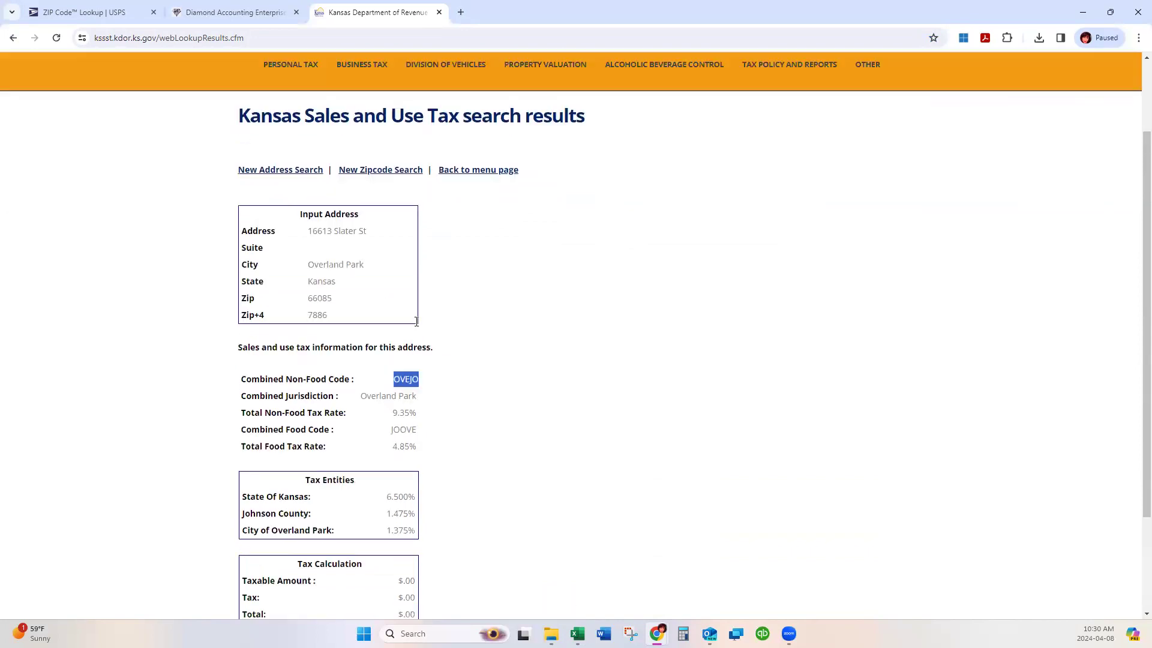
mouse_move(395, 534)
left_mouse_down()
mouse_move(425, 536)
mouse_move(413, 529)
left_mouse_up()
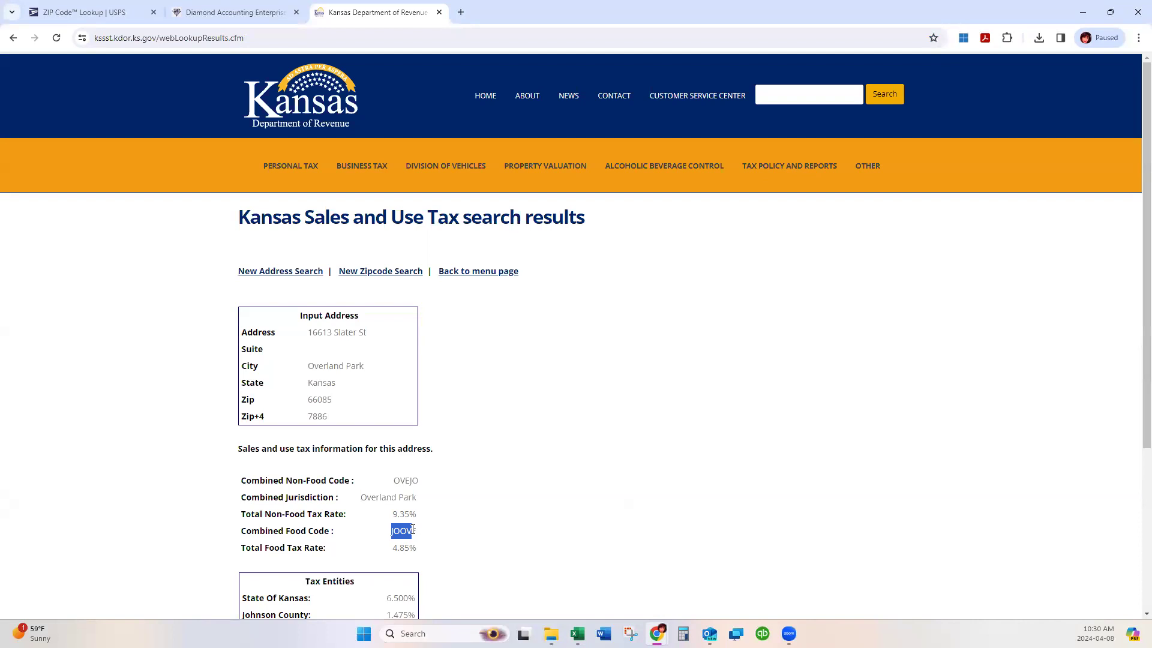
scroll(468, 492, "down", 4)
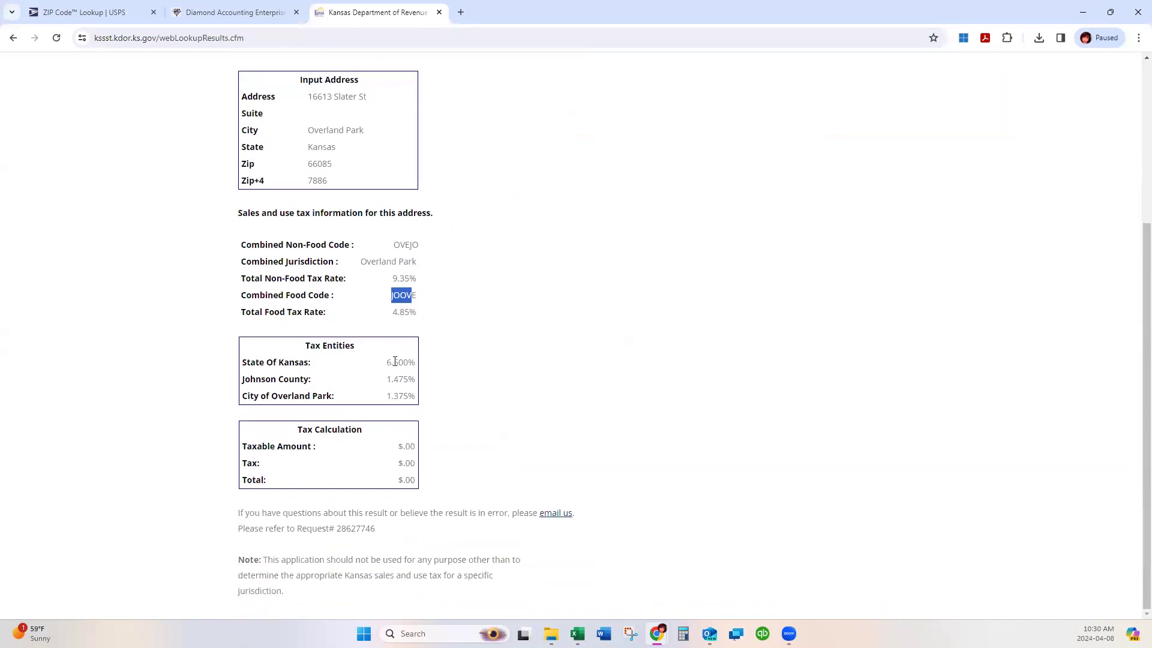
left_click_drag(306, 347, 364, 350)
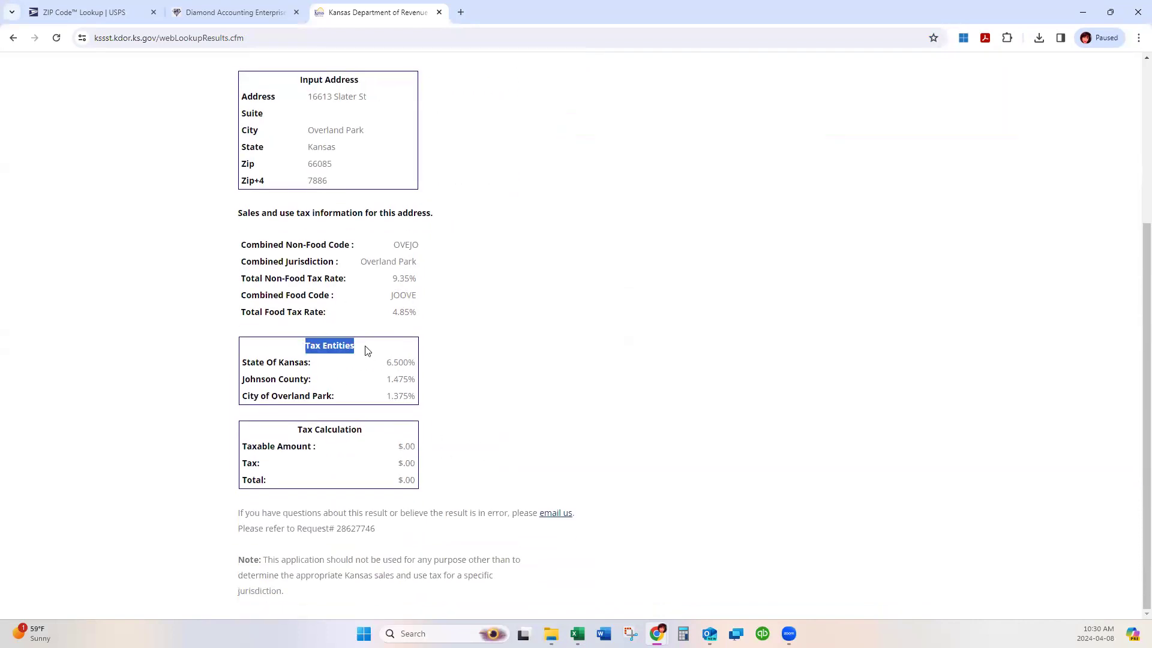
left_click(393, 361)
double_click(395, 362)
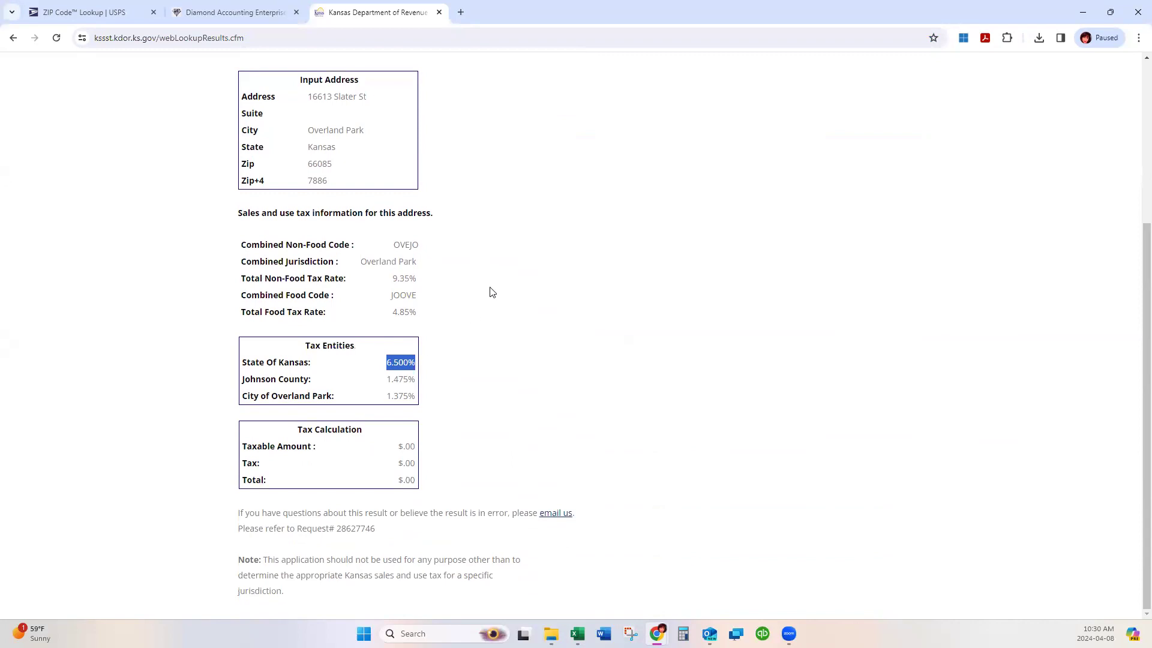
double_click(693, 11)
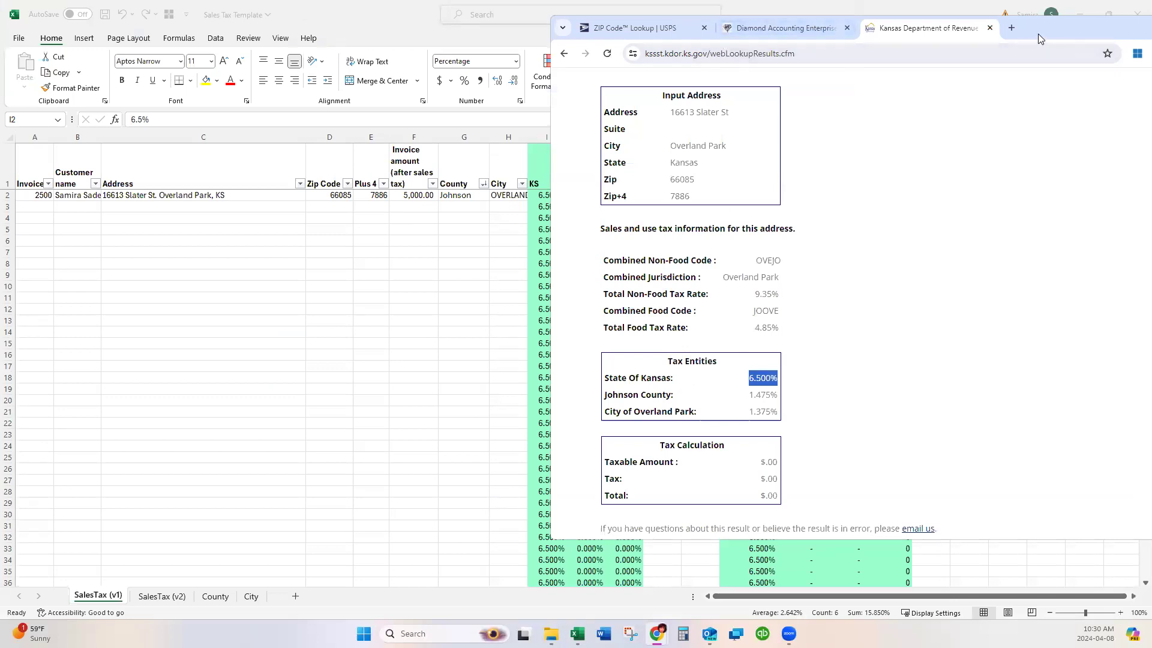
Float the browser over Excel, copy the OVEJO jurisdiction code, and return to cell M2.
left_click_drag(1039, 34, 1151, 33)
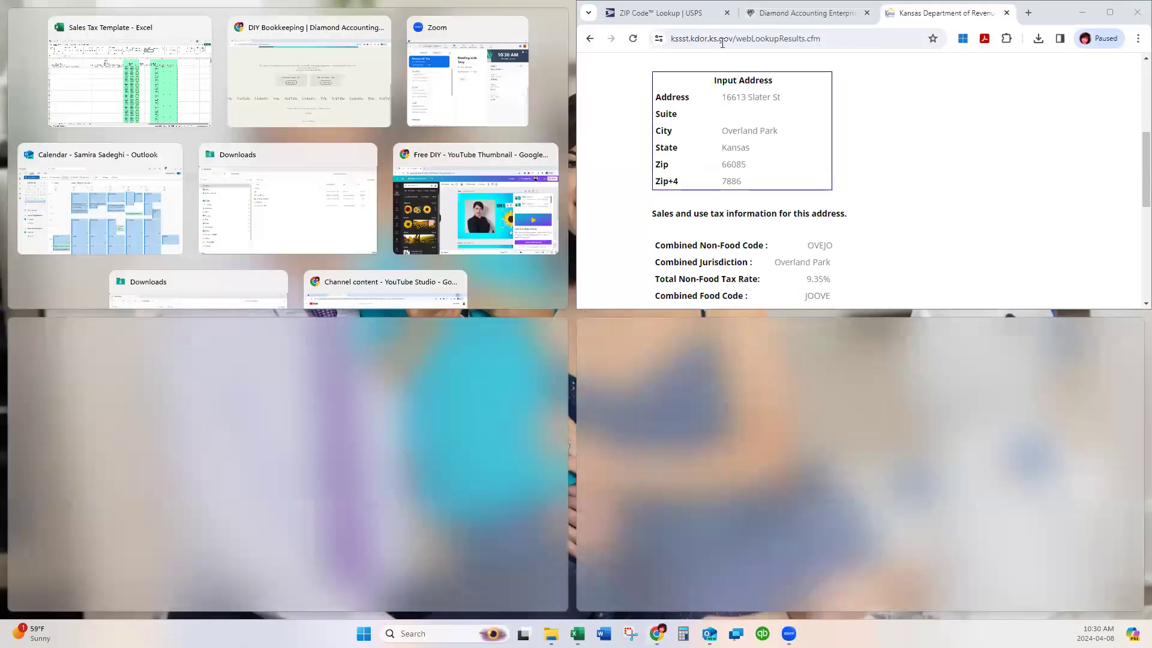
left_click_drag(1069, 9, 1057, 39)
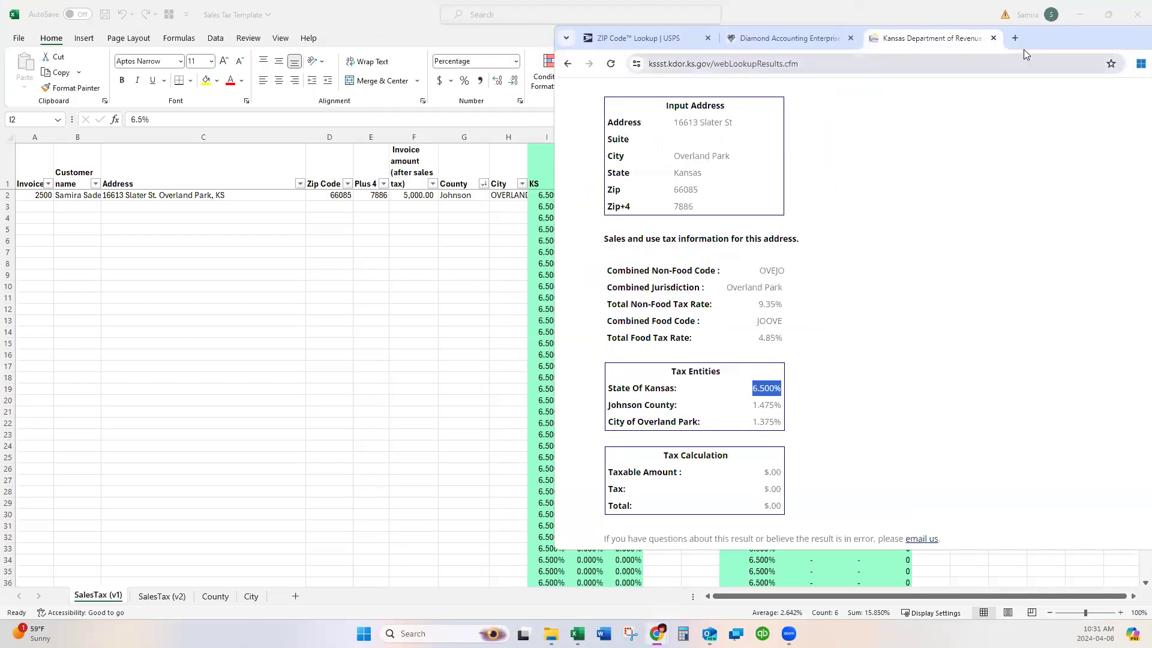
left_click_drag(1044, 42, 674, 230)
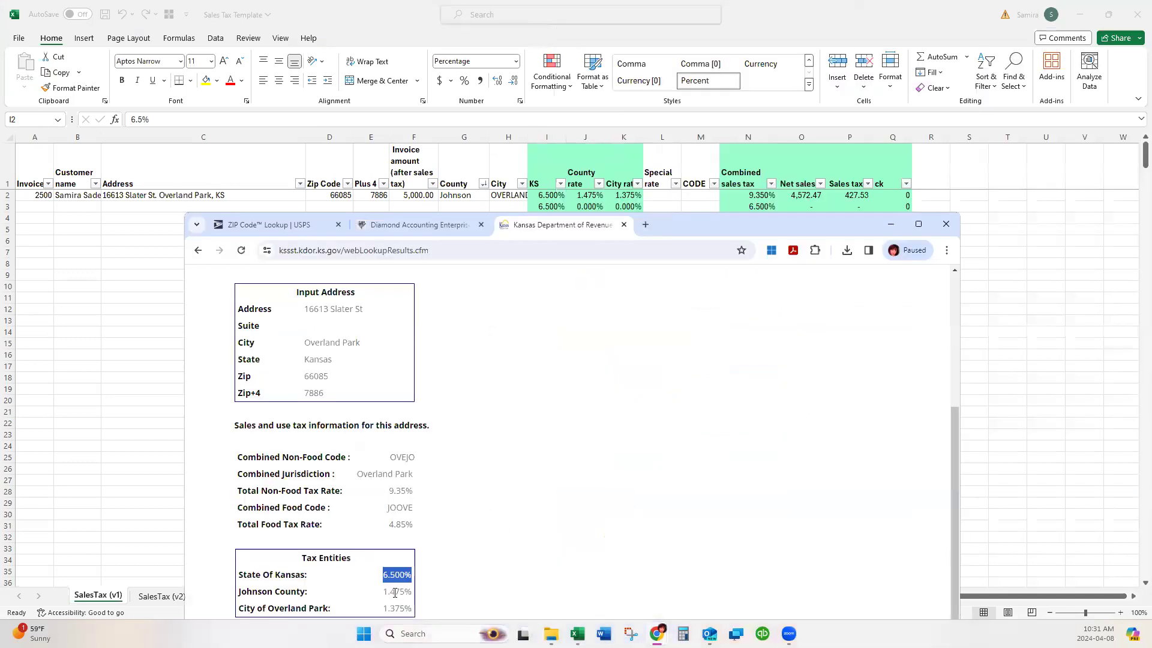
scroll(394, 524, "down", 2)
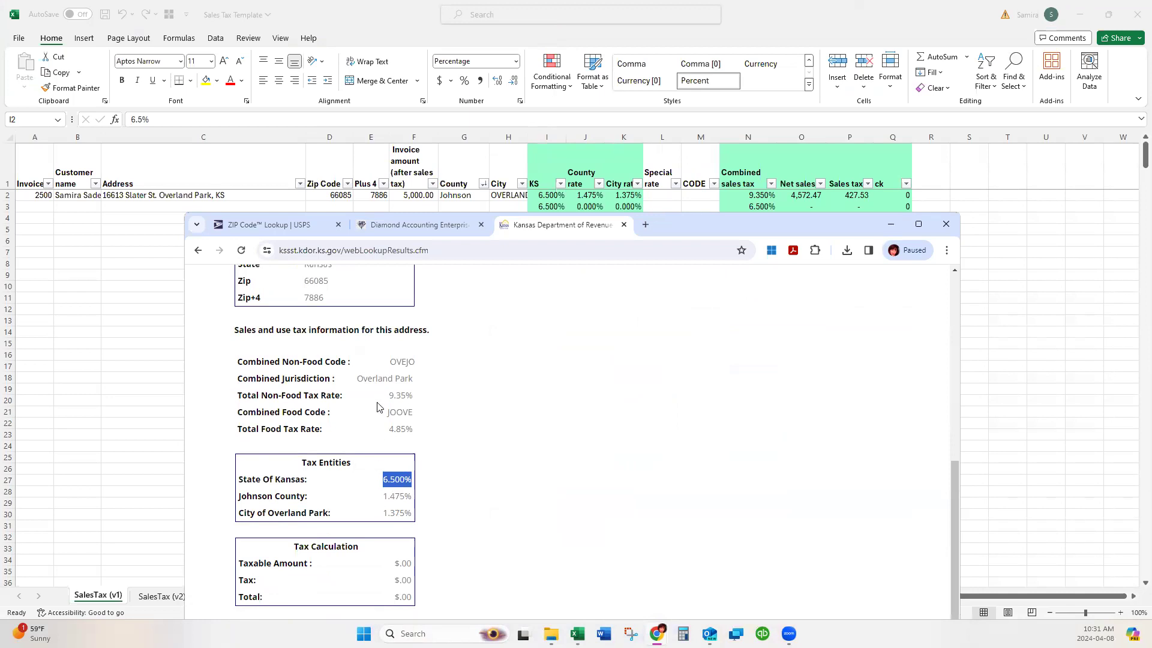
left_click_drag(388, 364, 414, 360)
key("ctrl+c")
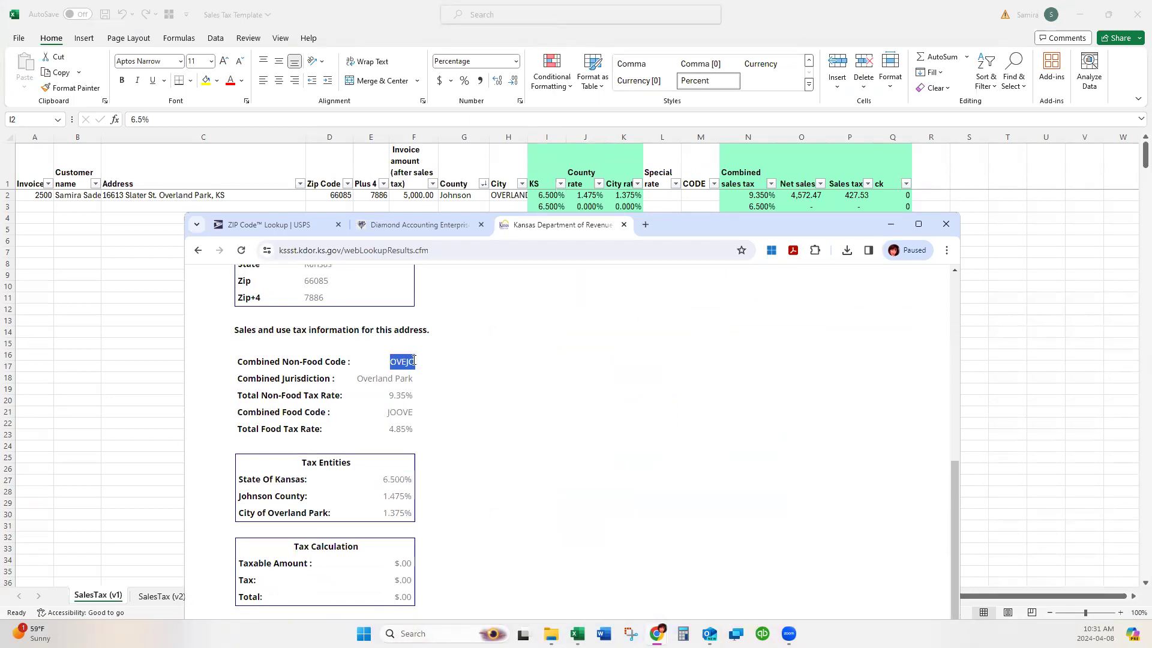
left_click(692, 196)
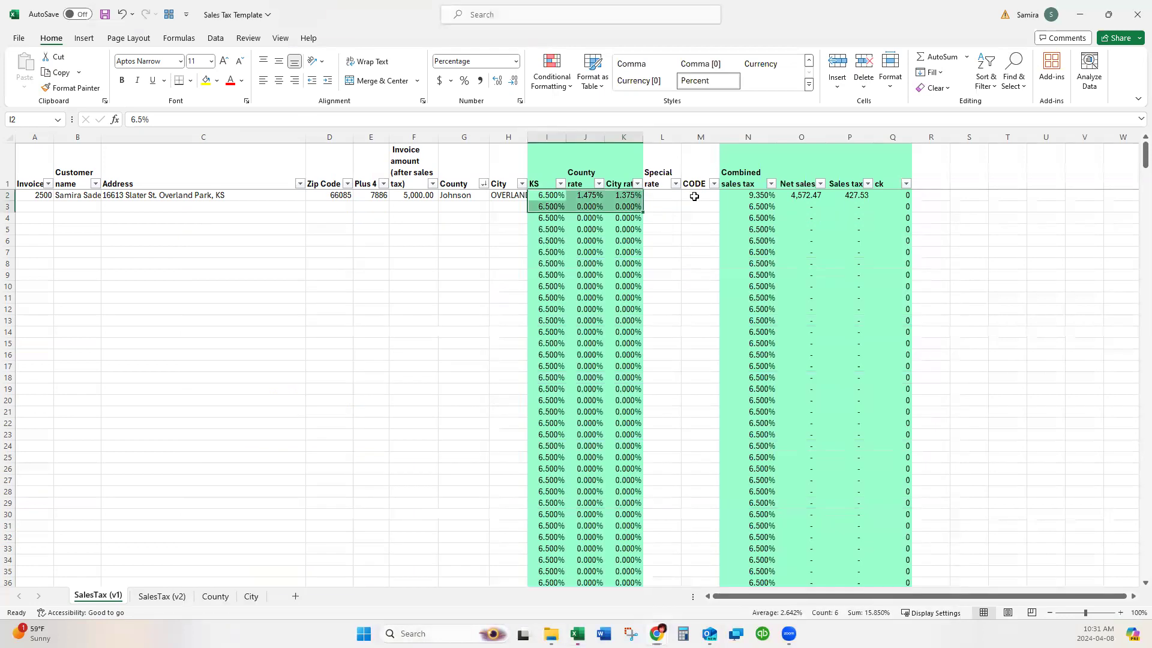
Paste the OVEJO jurisdiction code into cell M2.
left_click(253, 120)
key("ctrl+v")
key("Return")
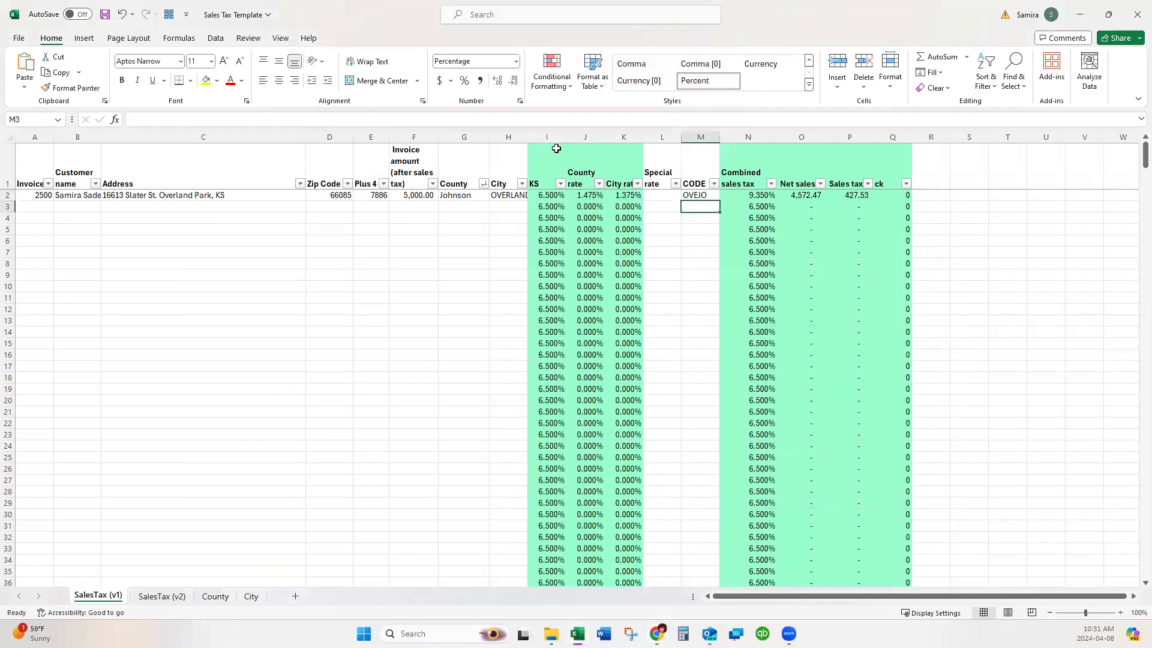
Highlight the rate columns I:K, the N:Q columns, and the first invoice's details B2:E2.
left_click_drag(547, 137, 624, 141)
left_click_drag(749, 138, 896, 150)
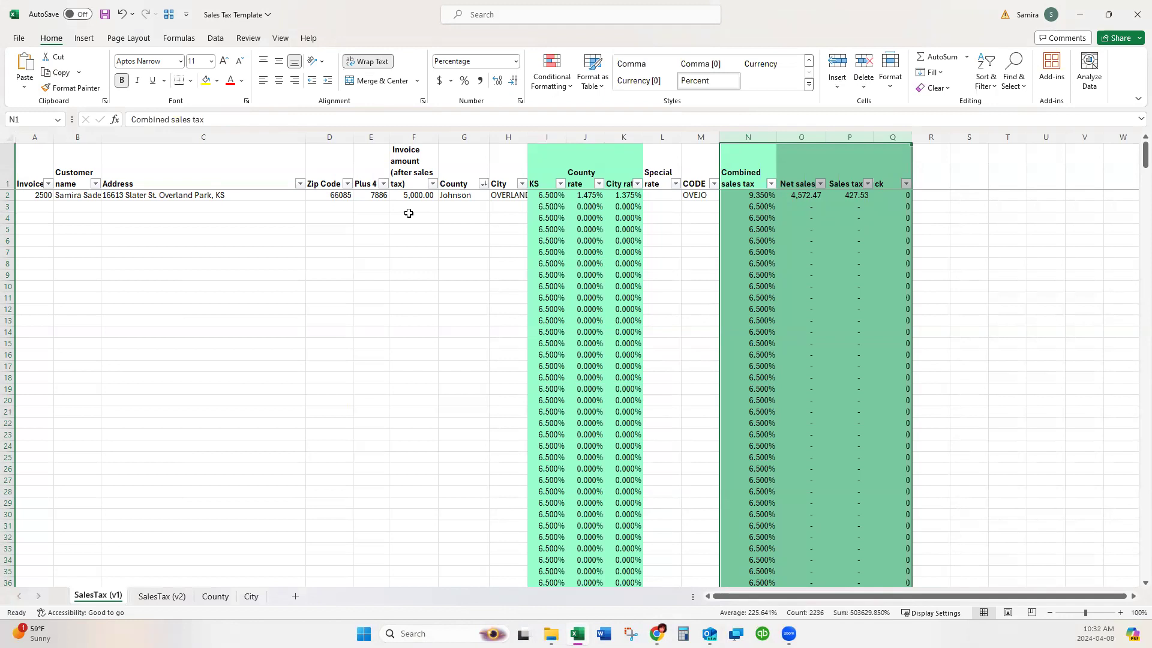
left_click_drag(76, 199, 387, 198)
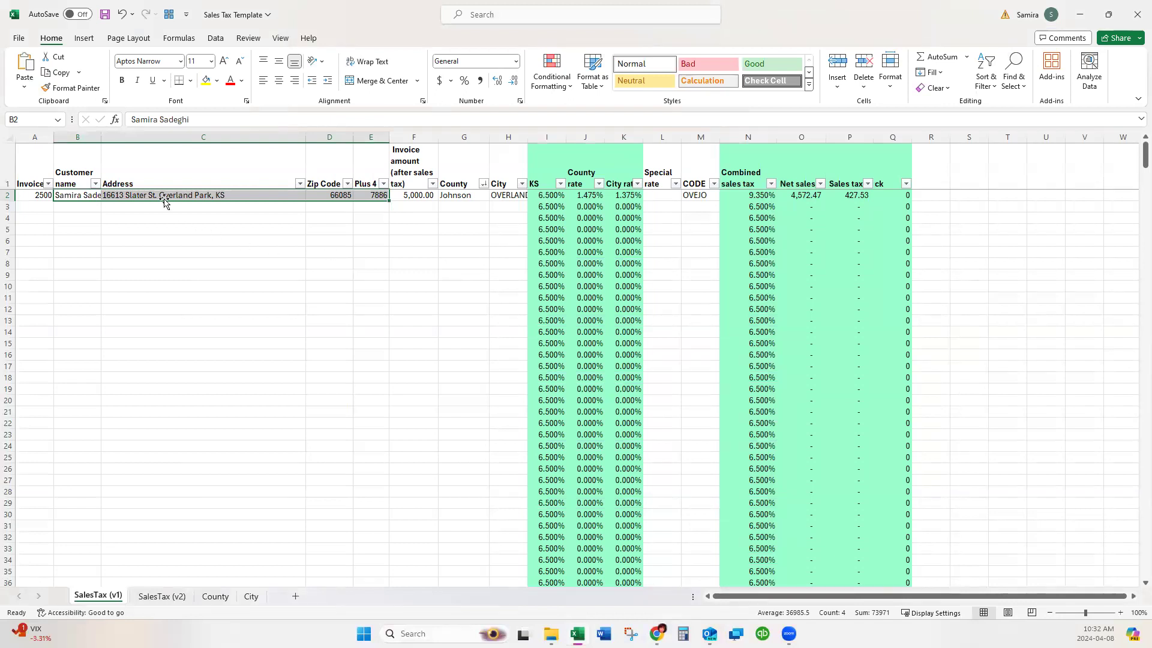
Enter a new Olathe street address for the second invoice in cell C3.
left_click(134, 205)
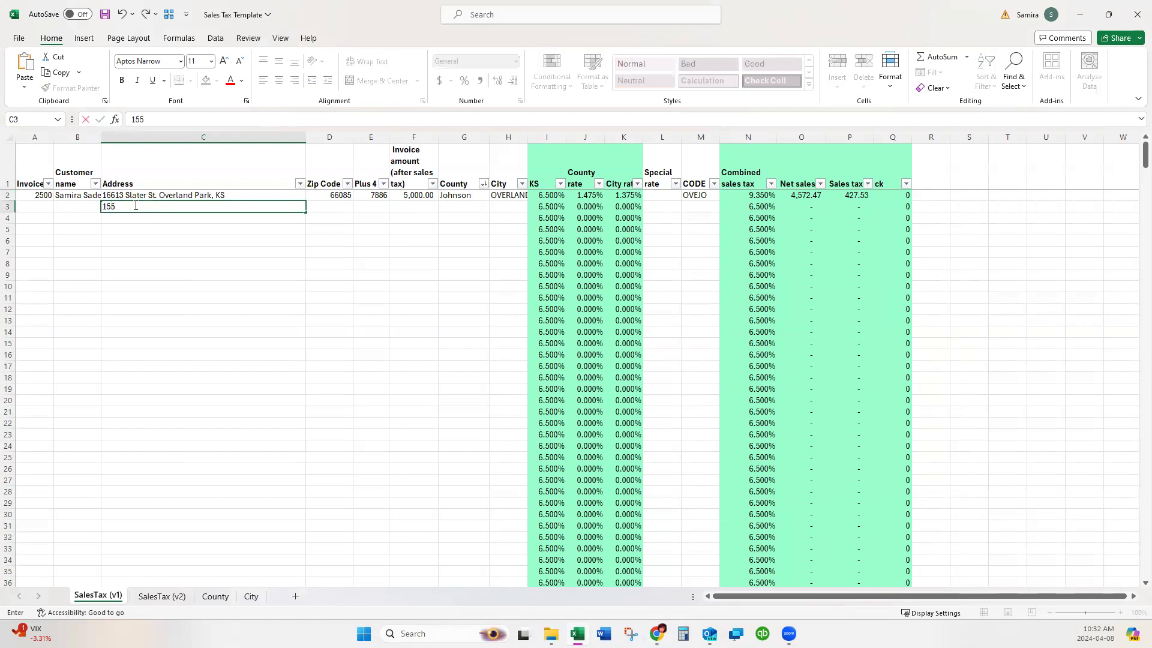
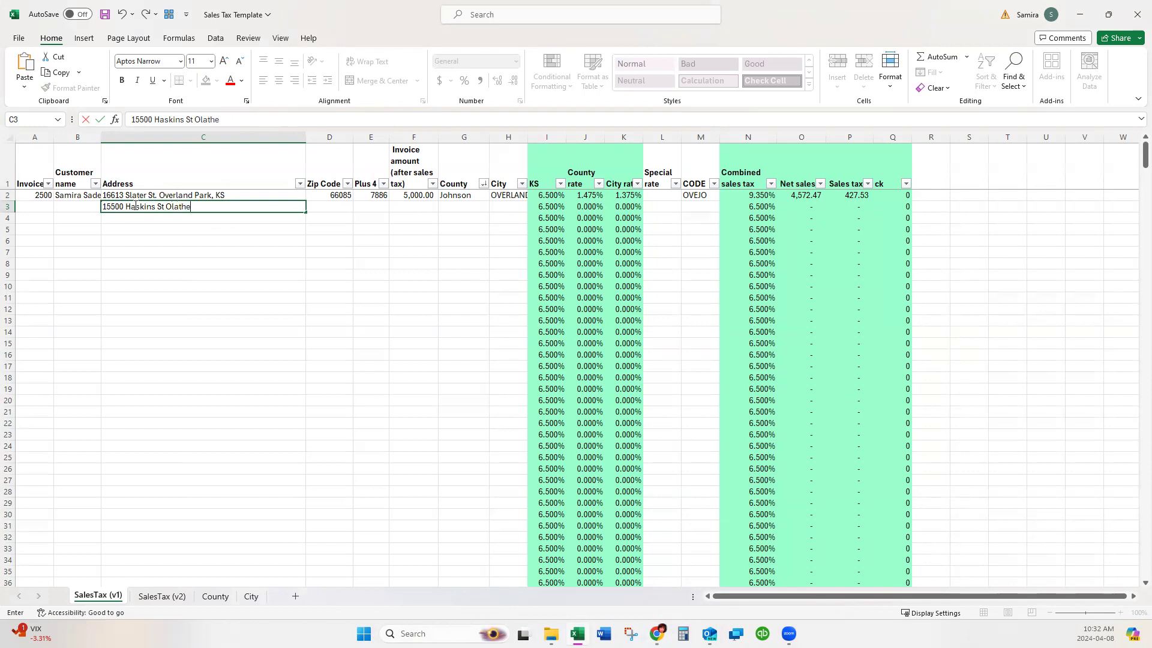
key("Tab")
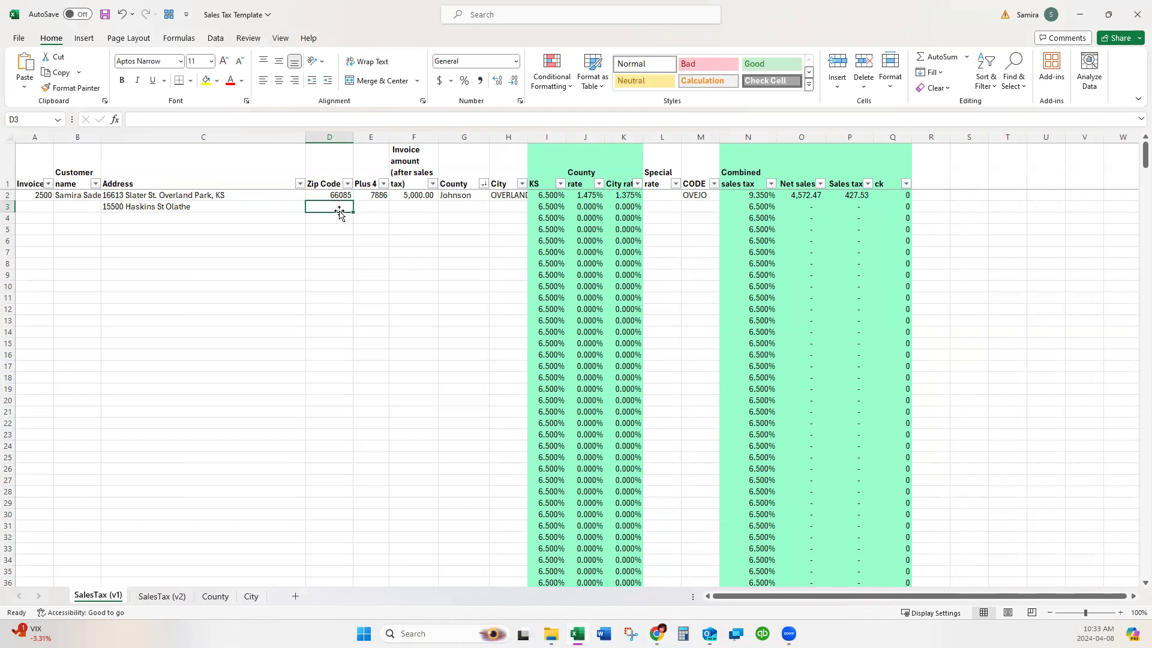
Enter a 4,000.00 invoice amount in F3, giving 3,755.87 net sales and 244.13 tax.
left_click(372, 207)
left_click(423, 207)
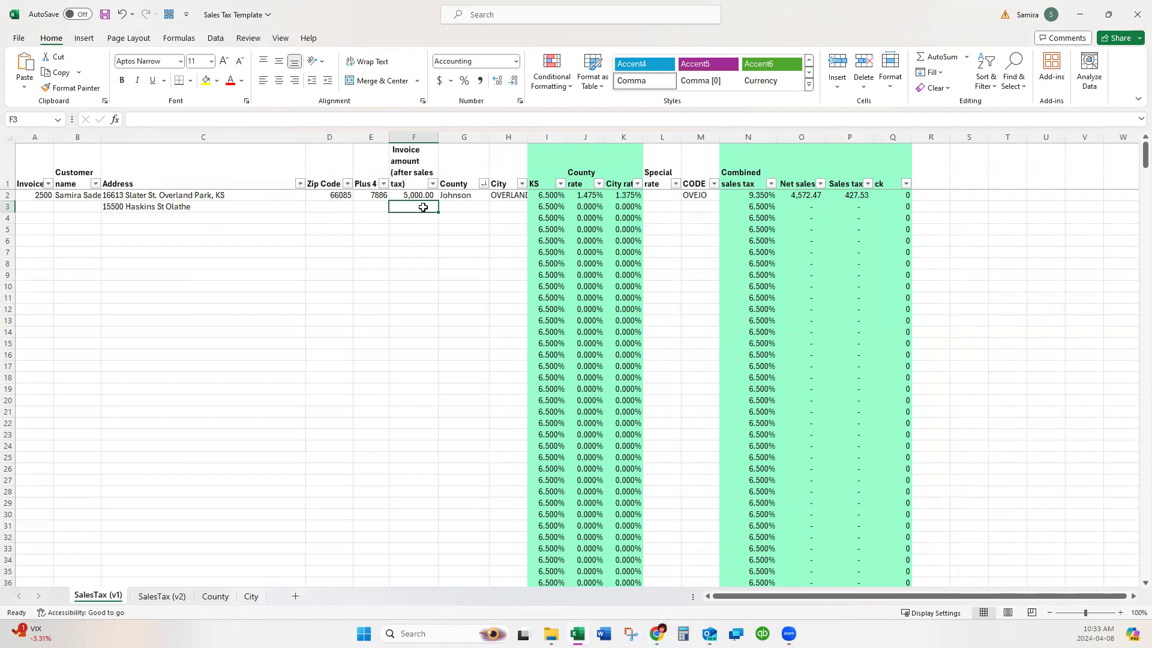
type("40000")
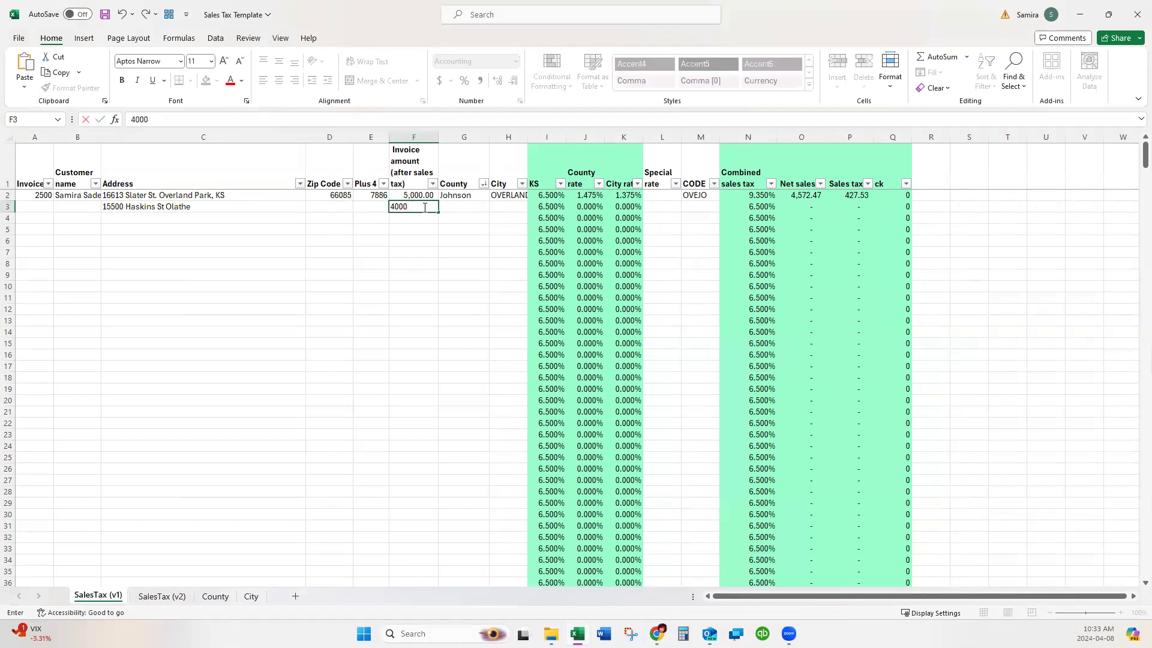
key("Tab")
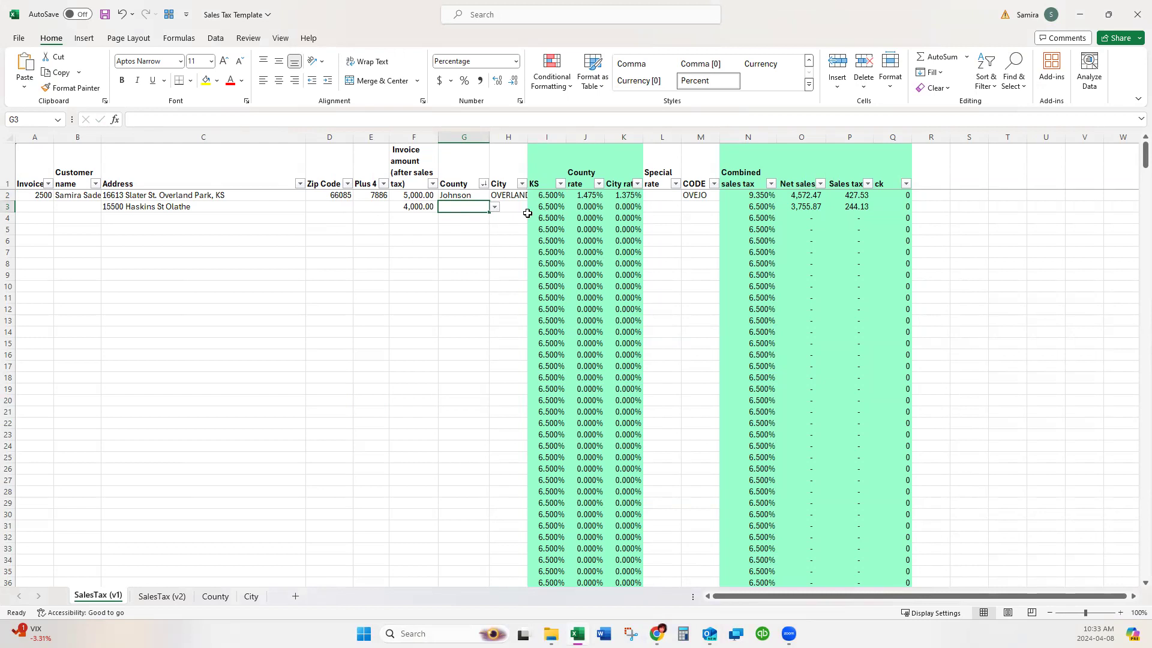
left_click(9, 206)
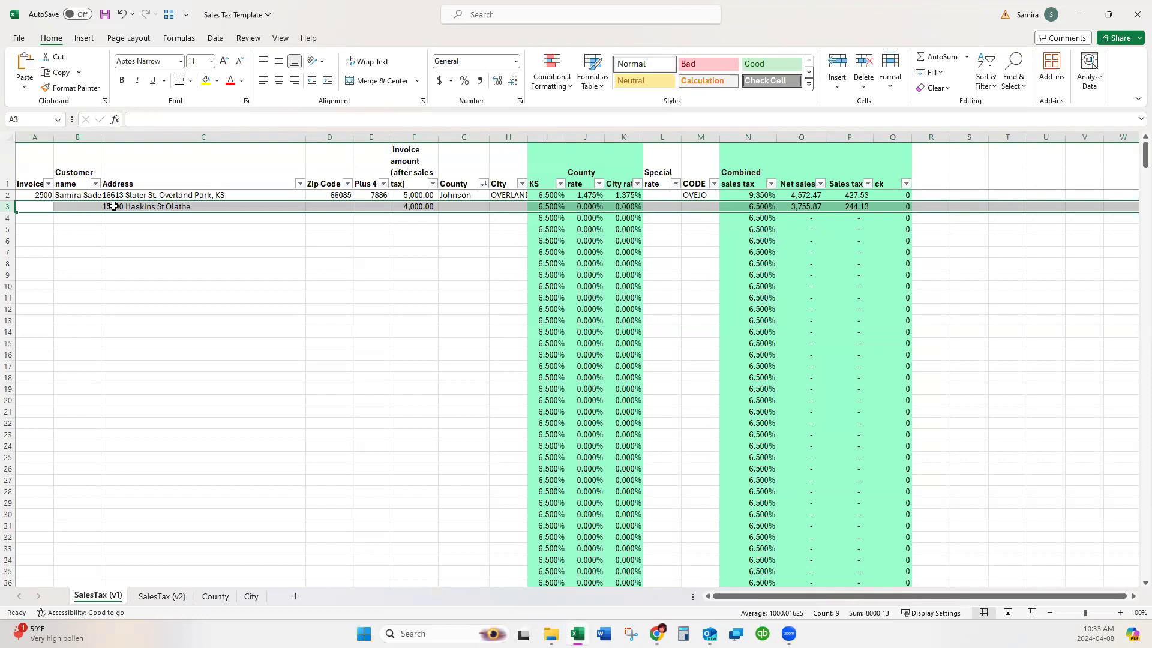
Clear the trial entries in B3:F3, cancel the overwrite prompt, and select row 2.
left_click_drag(436, 207, 155, 198)
key("Delete")
left_click(600, 348)
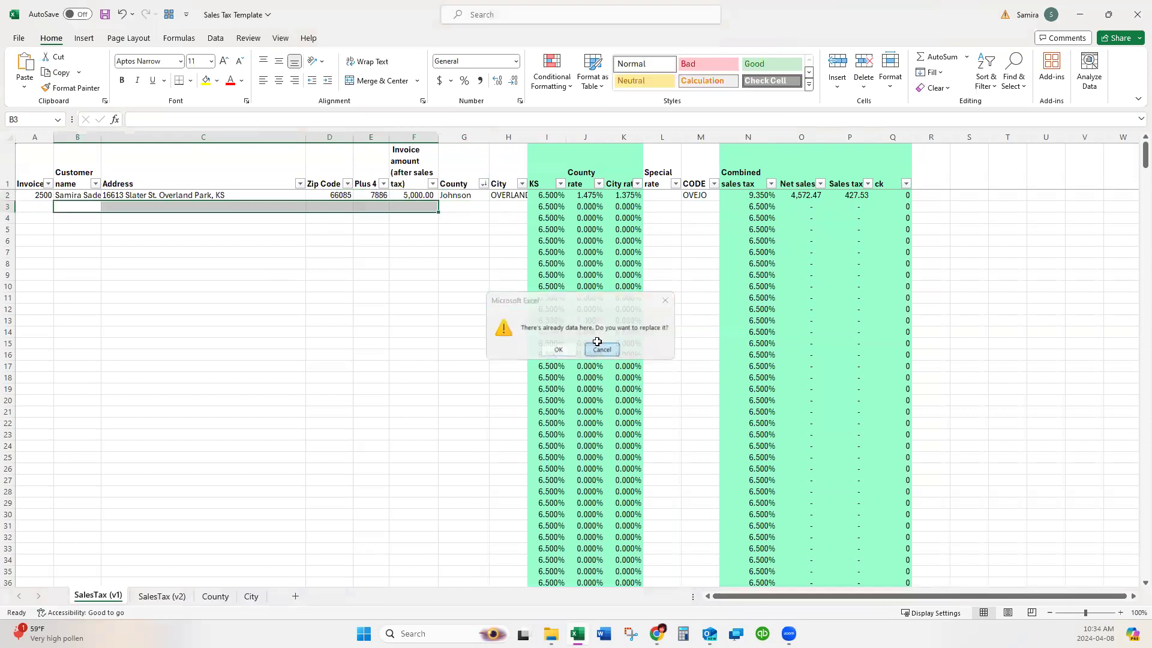
left_click(13, 195)
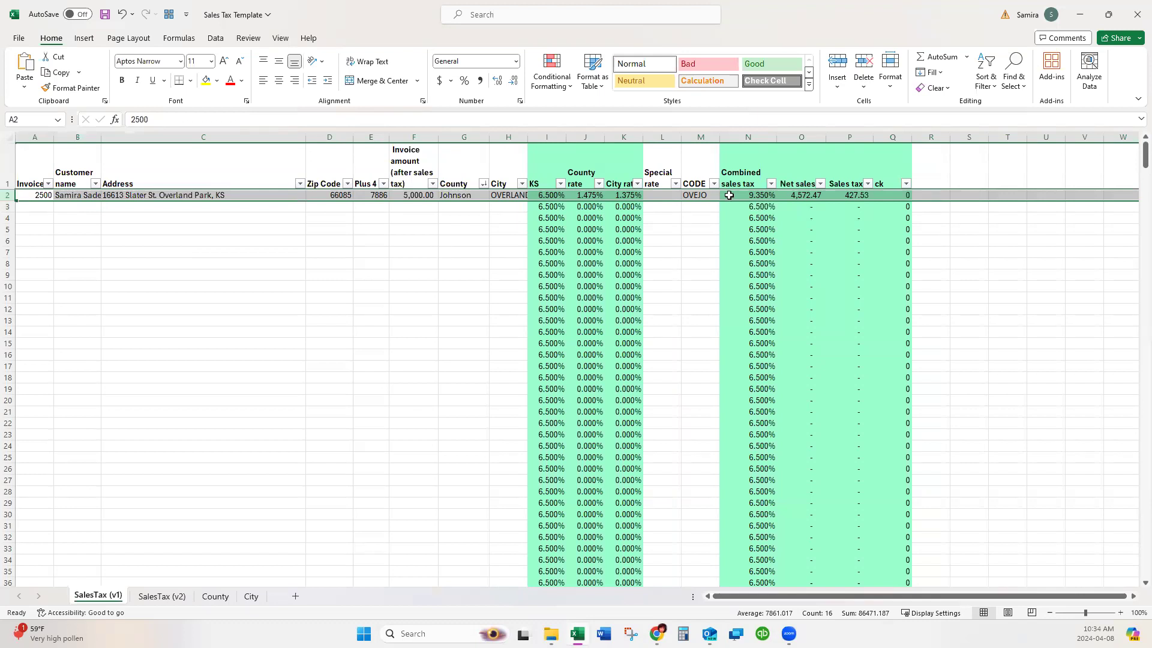
left_click(812, 201)
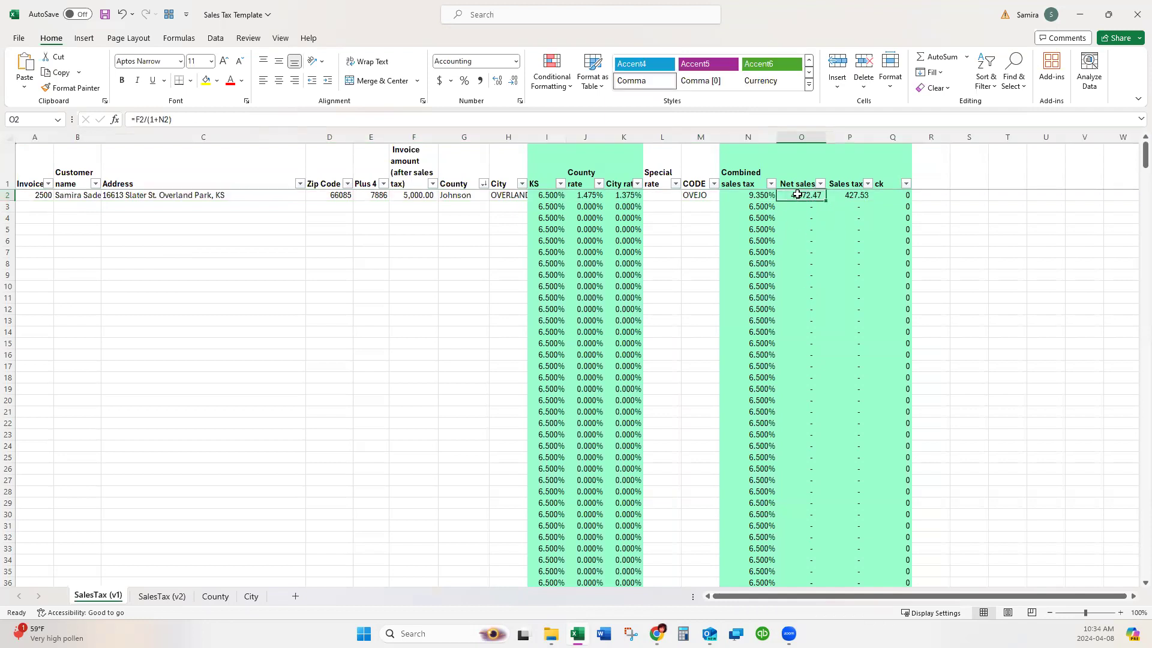
double_click(807, 196)
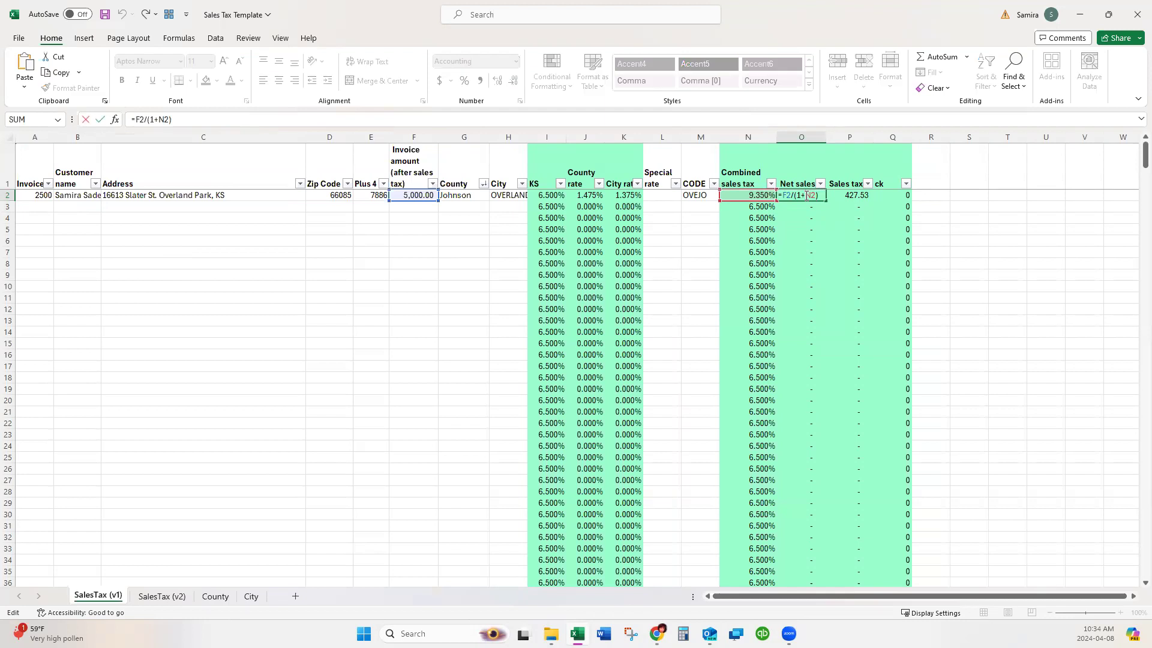
key("Return")
left_click(857, 195)
double_click(858, 195)
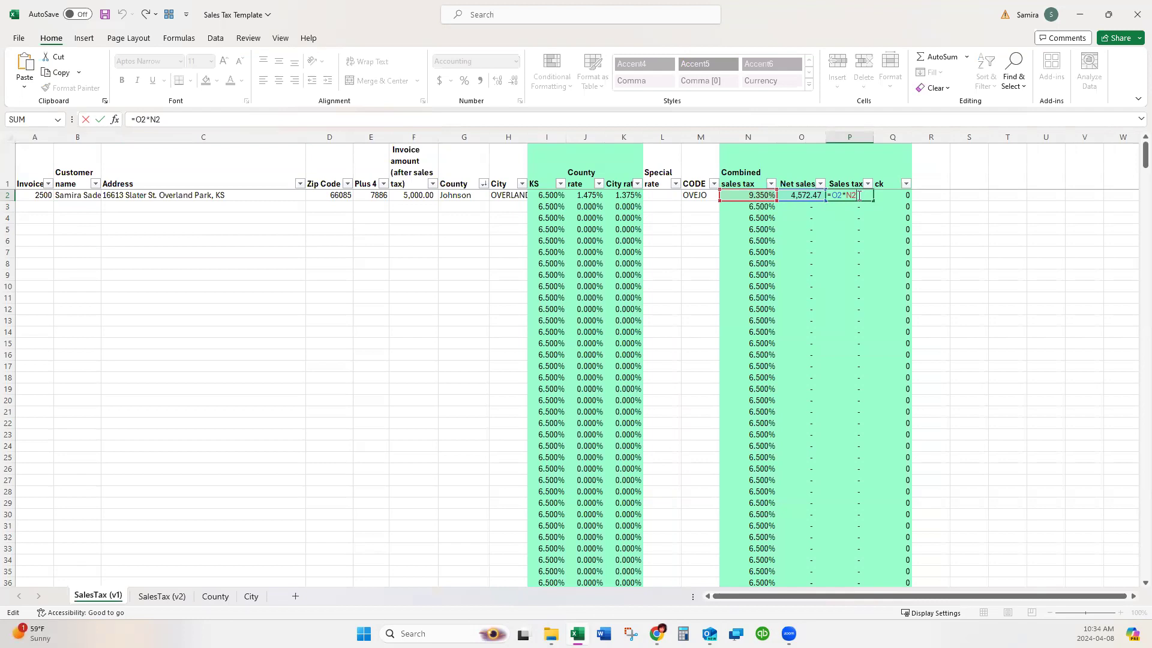
key("Return")
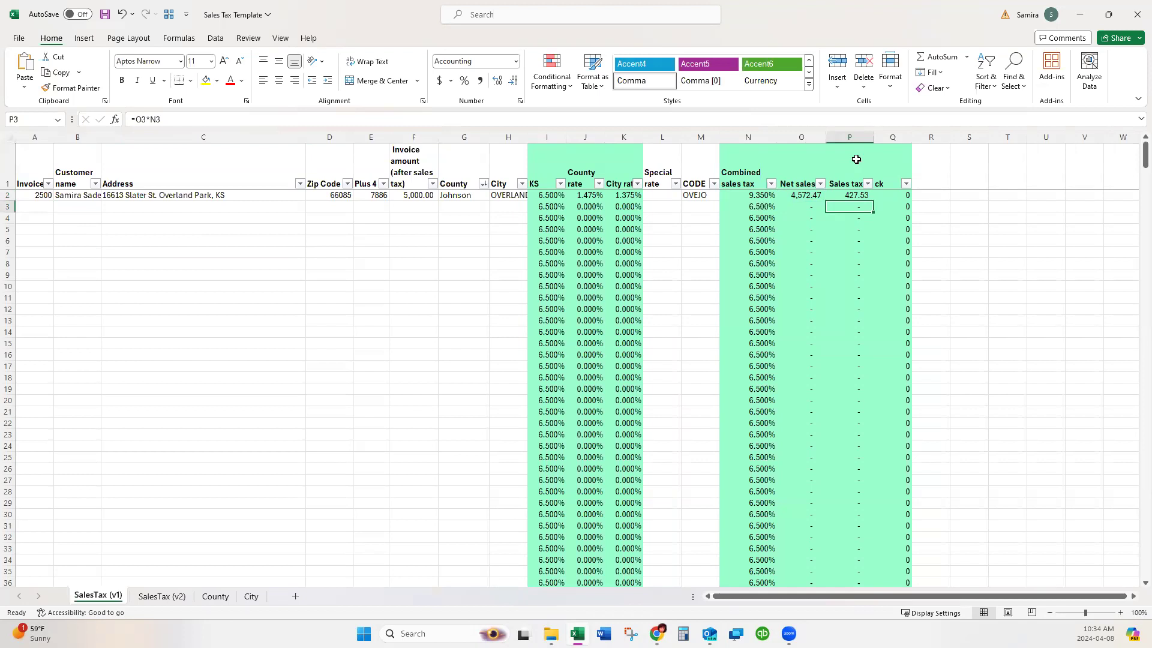
left_click(681, 197)
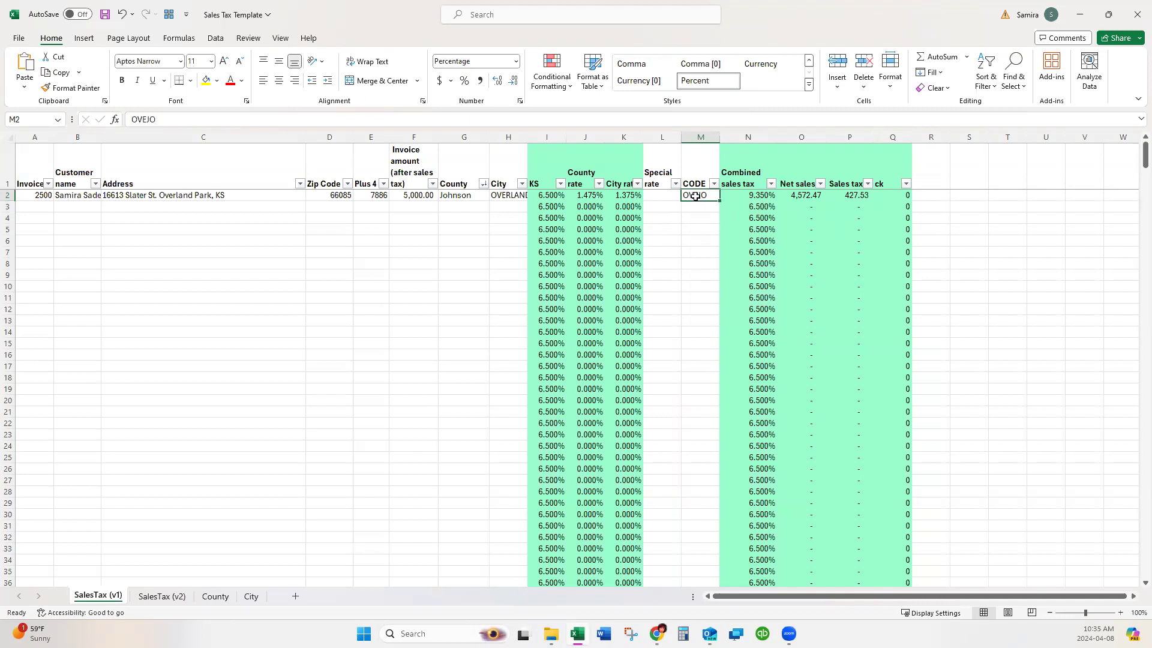
mouse_move(661, 627)
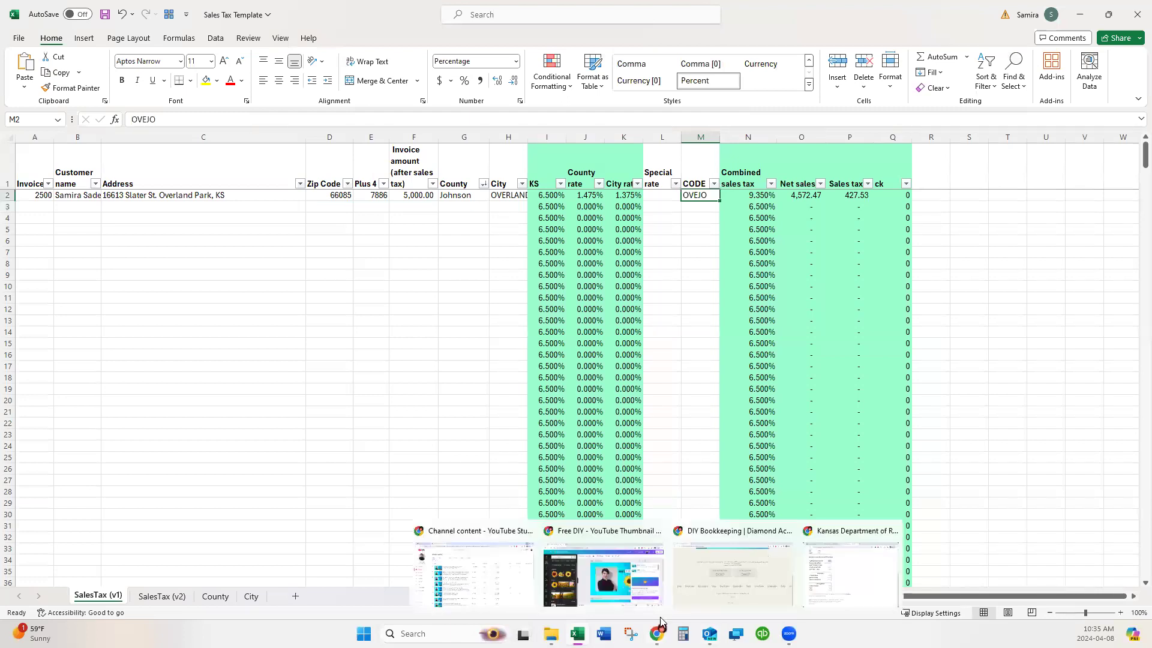
left_click(831, 583)
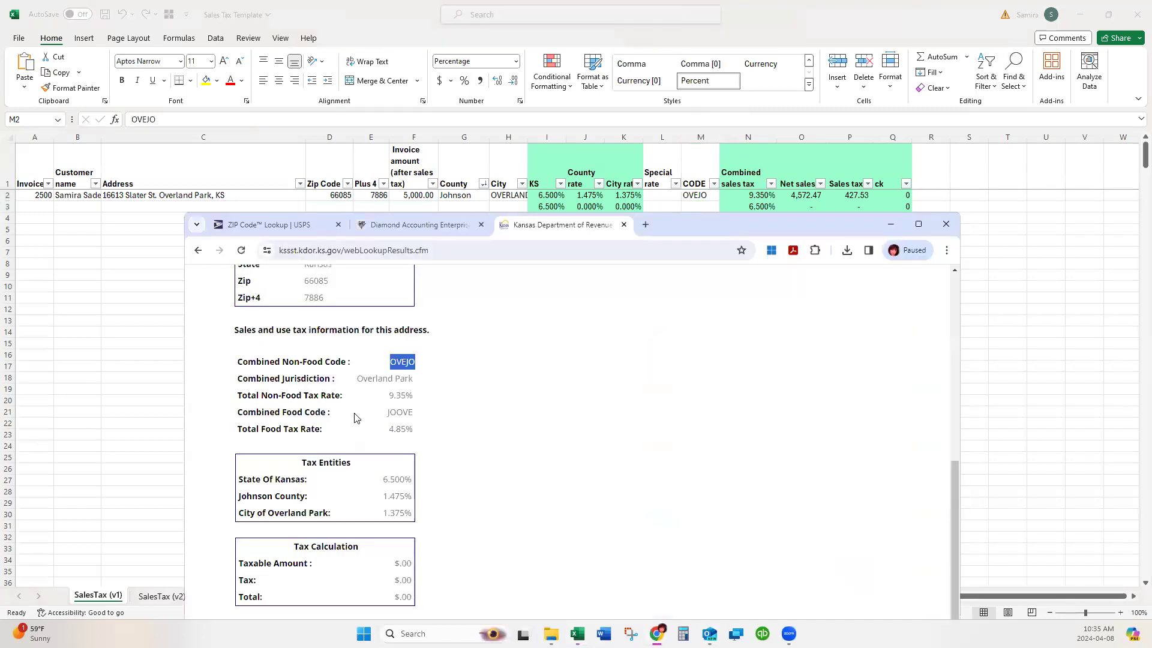
left_click(375, 366)
mouse_move(390, 362)
left_mouse_down()
mouse_move(425, 367)
mouse_move(411, 358)
left_mouse_up()
left_click(577, 195)
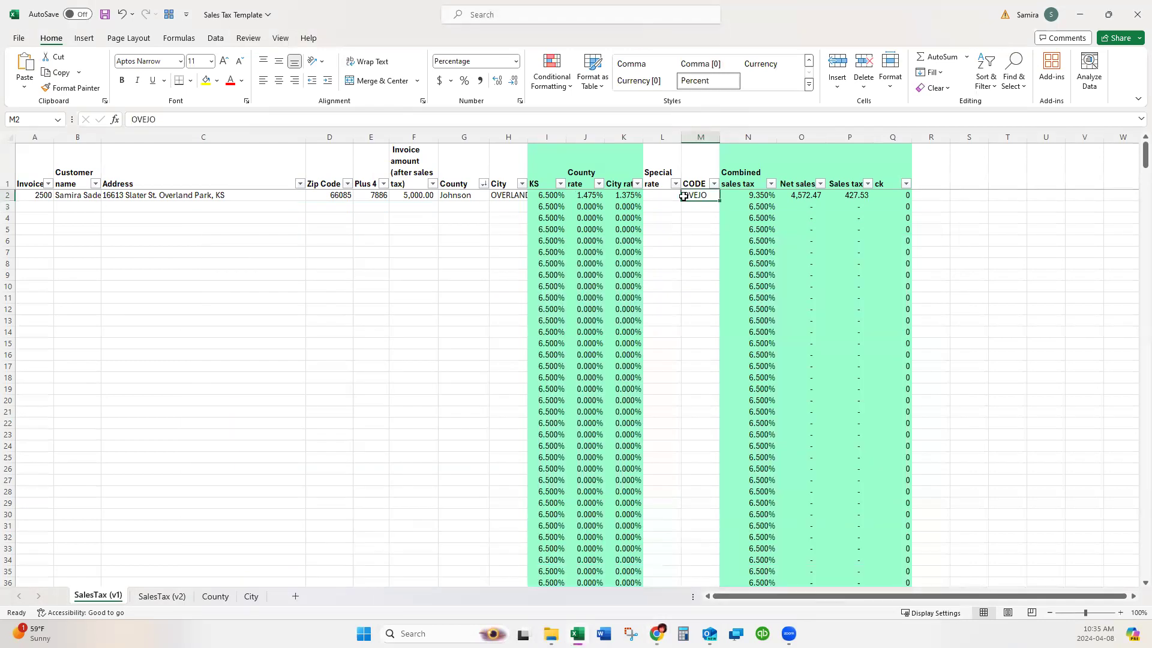
left_click(792, 157)
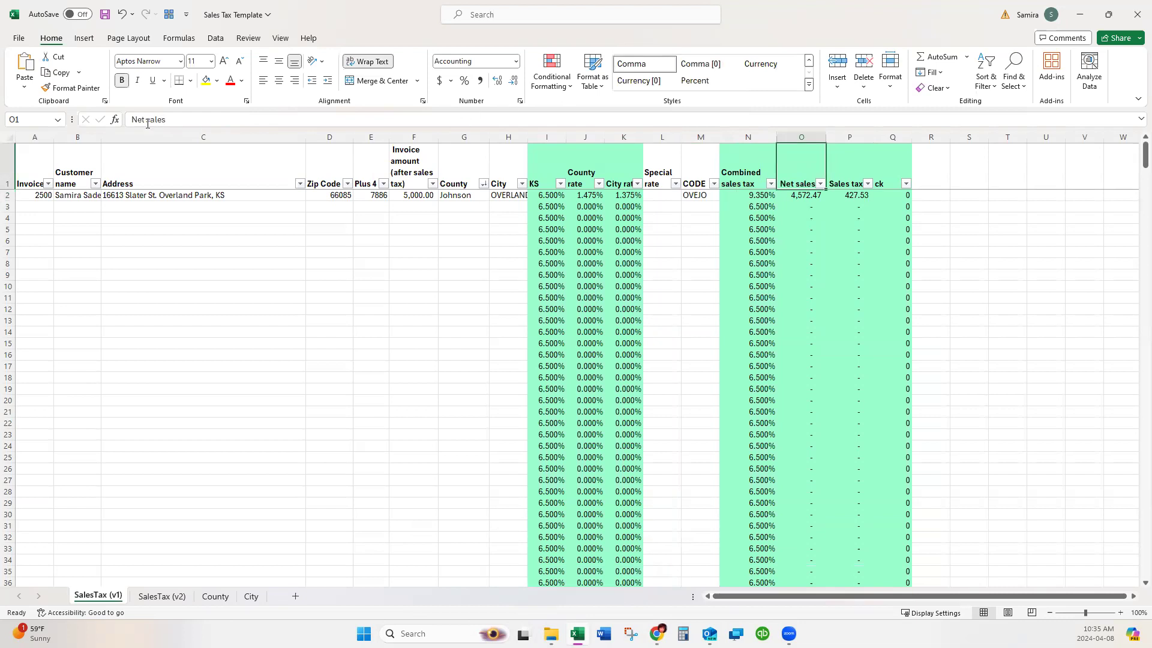
Change the O1 header to 'Net sales (Gross sales)'.
left_click(128, 120)
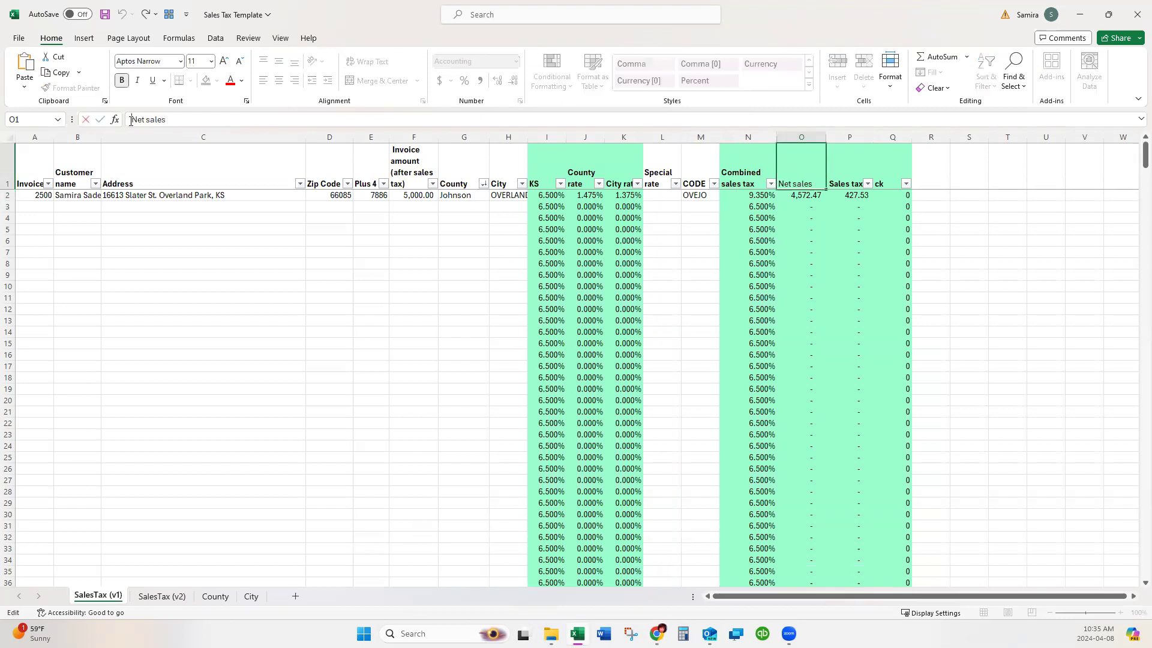
type("(Gross sales)")
key("Return")
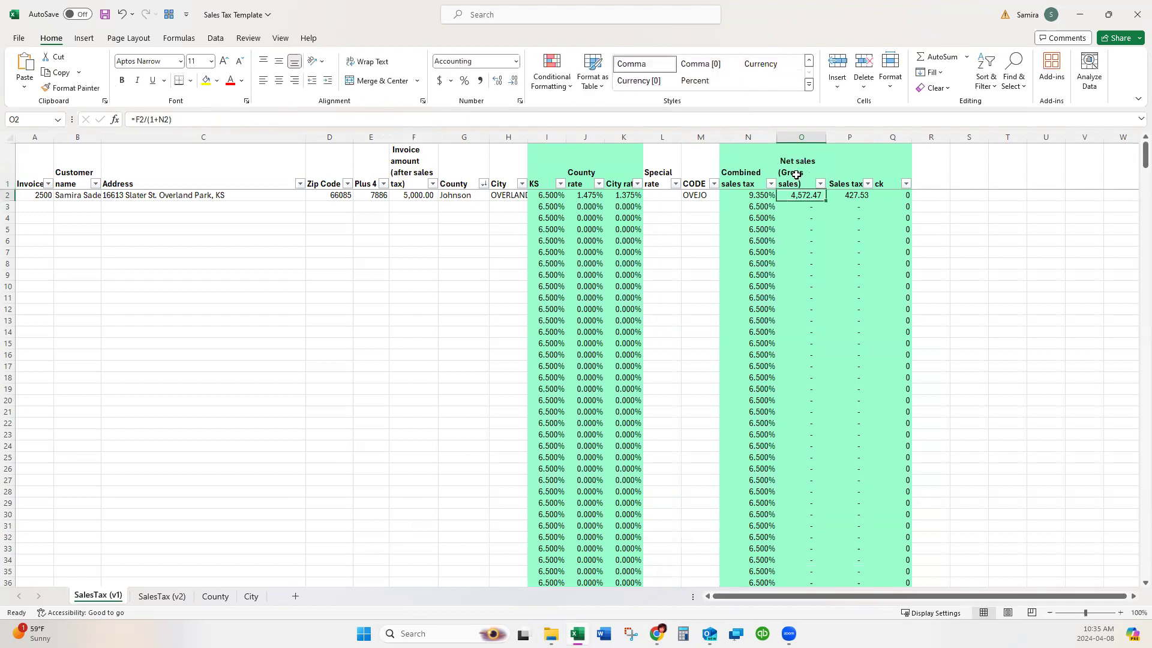
Review the formulas in P2, M2, K2, N2 and O2 and the Net sales and CODE columns.
left_click(805, 144)
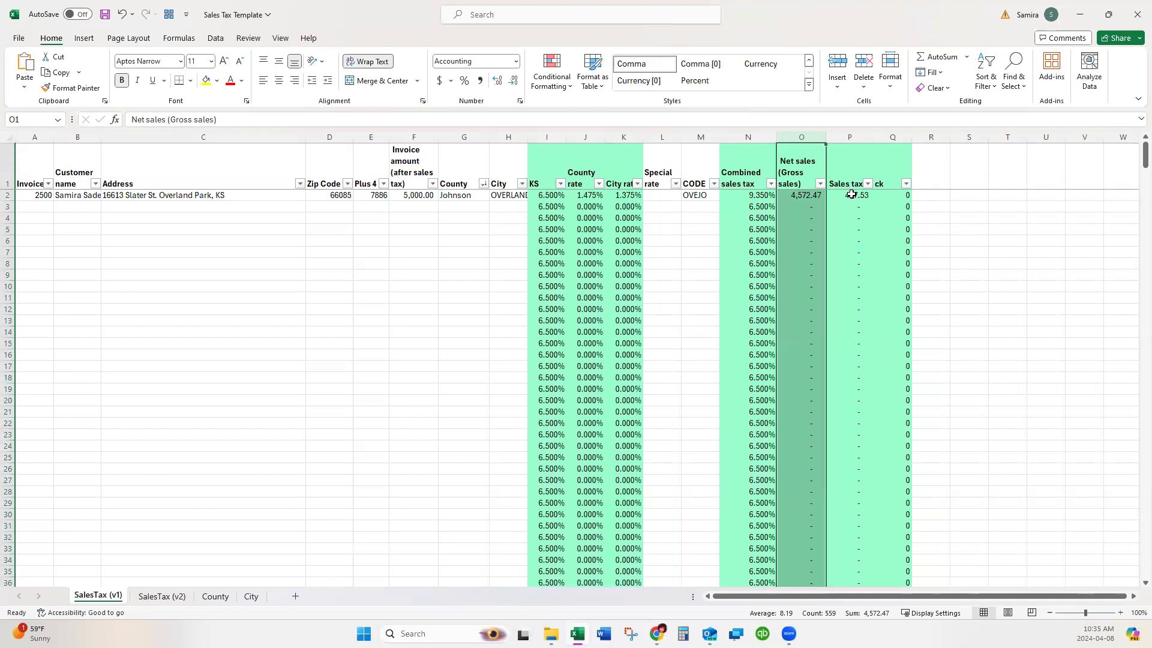
left_click(851, 195)
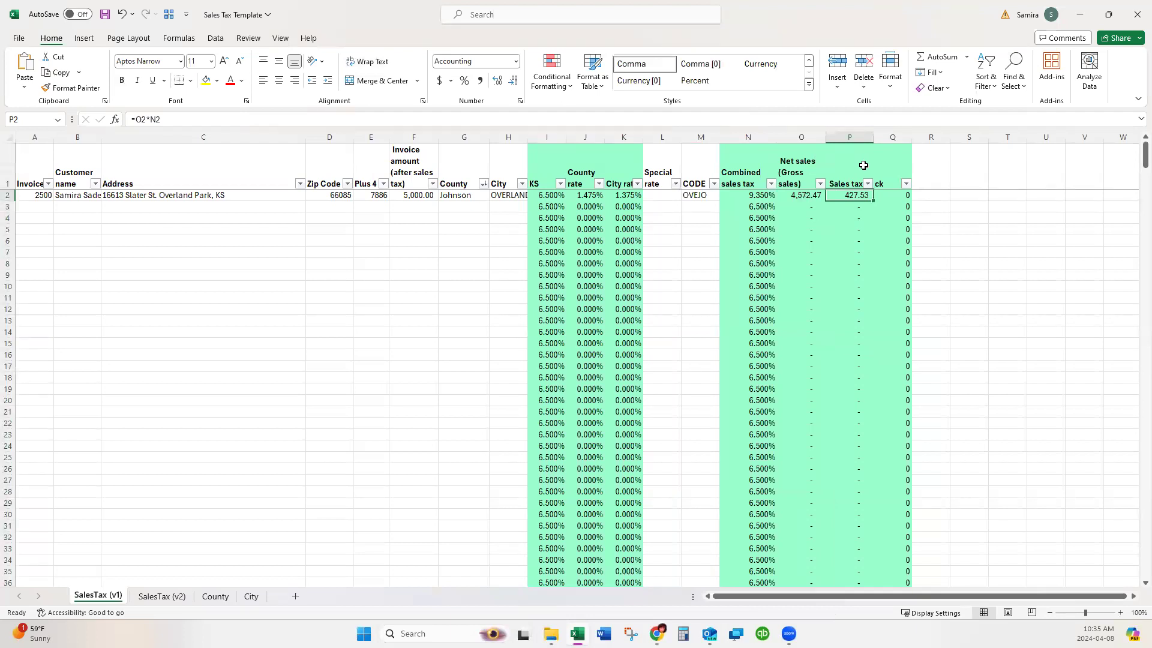
left_click(716, 197)
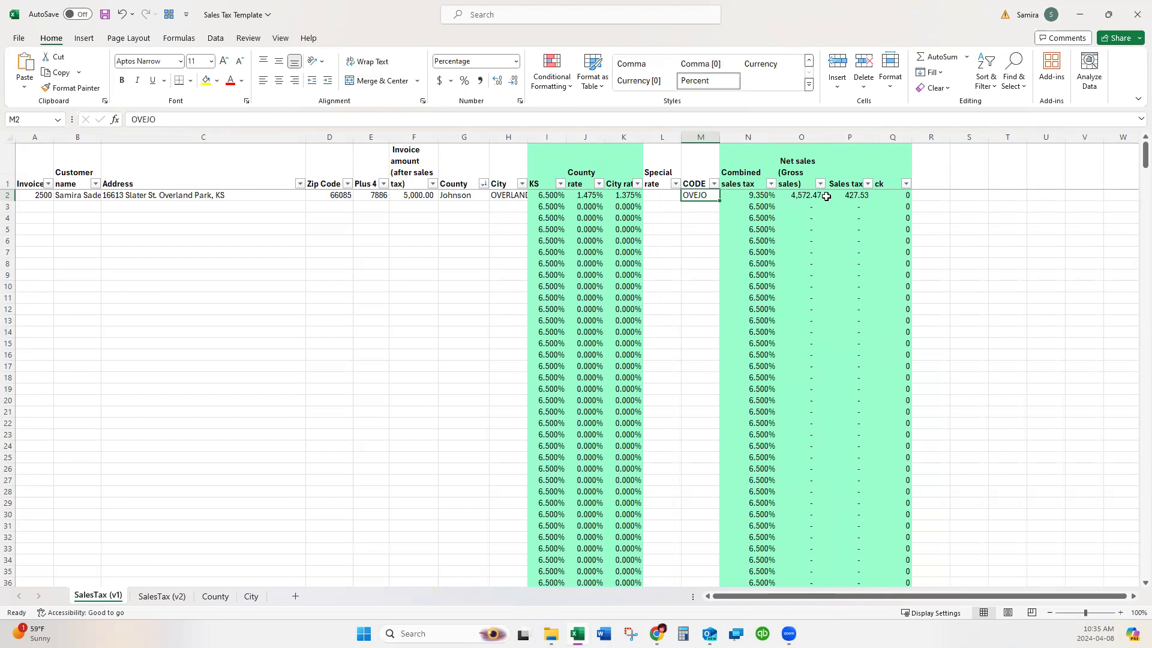
left_click(628, 195)
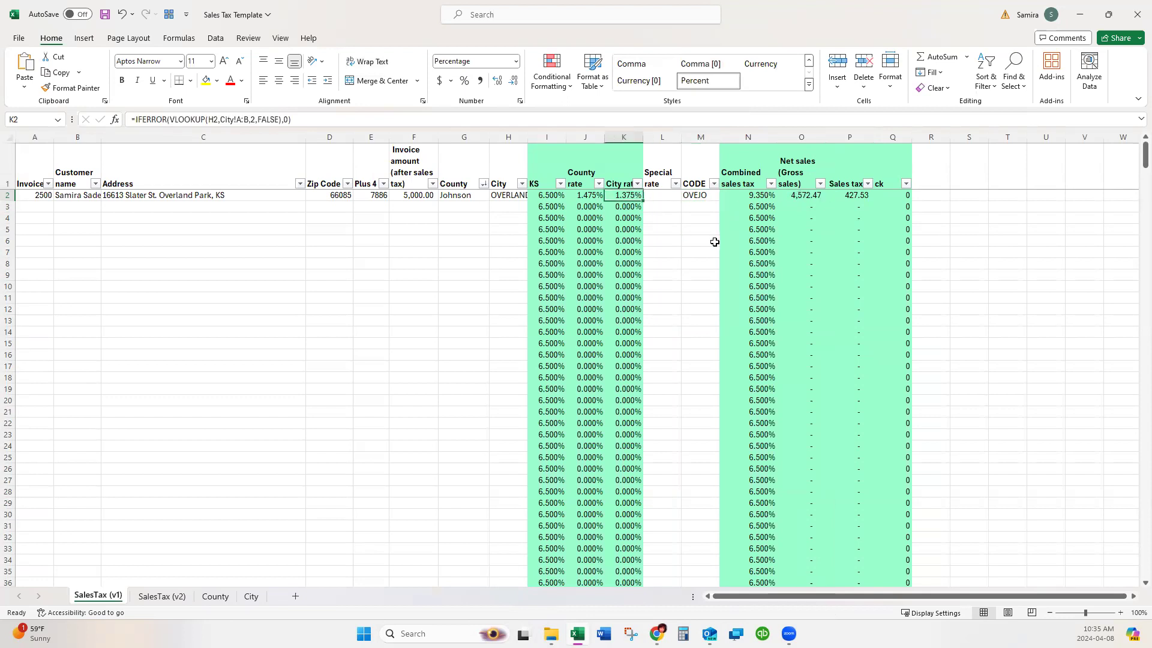
left_click(758, 199)
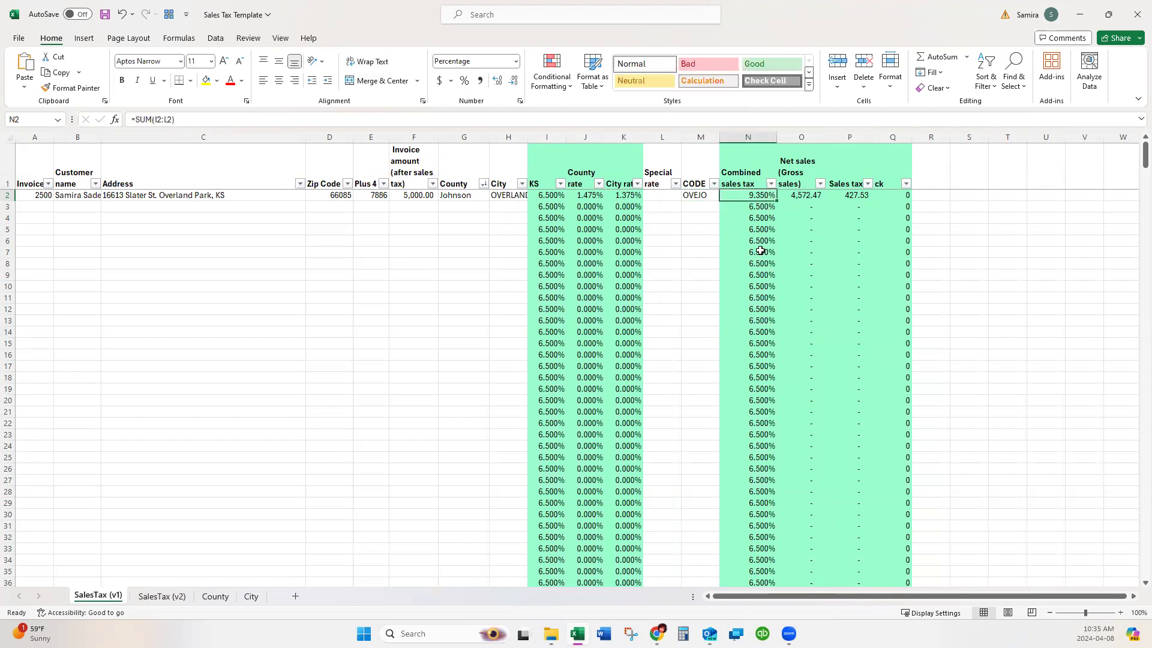
left_click(854, 196)
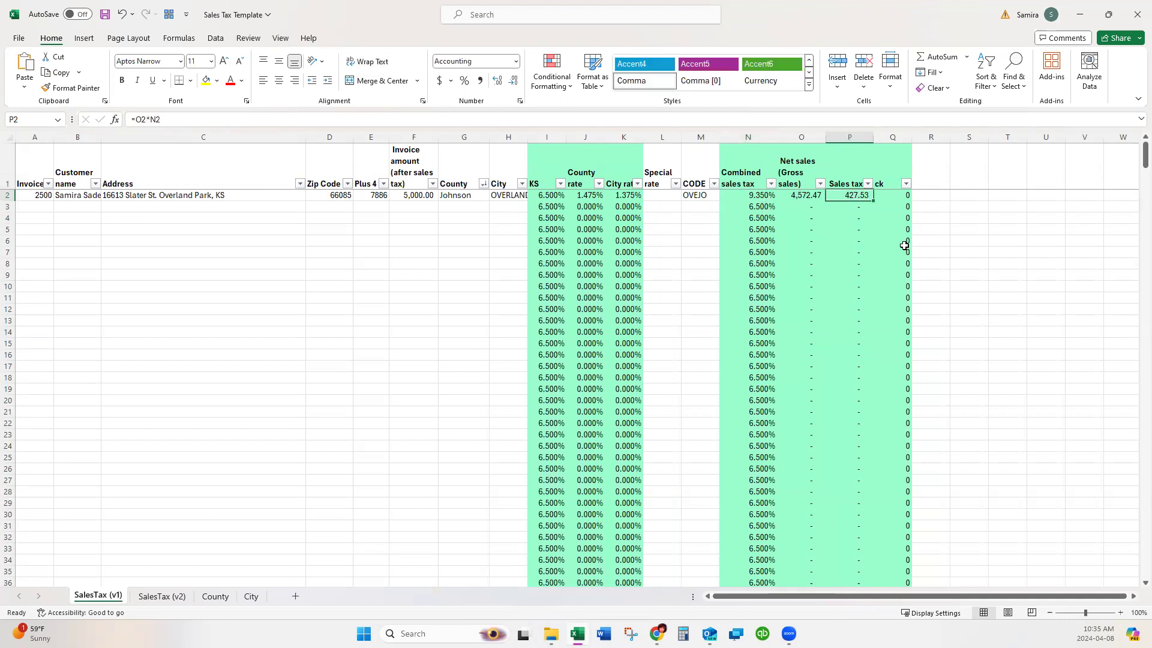
left_click(799, 197)
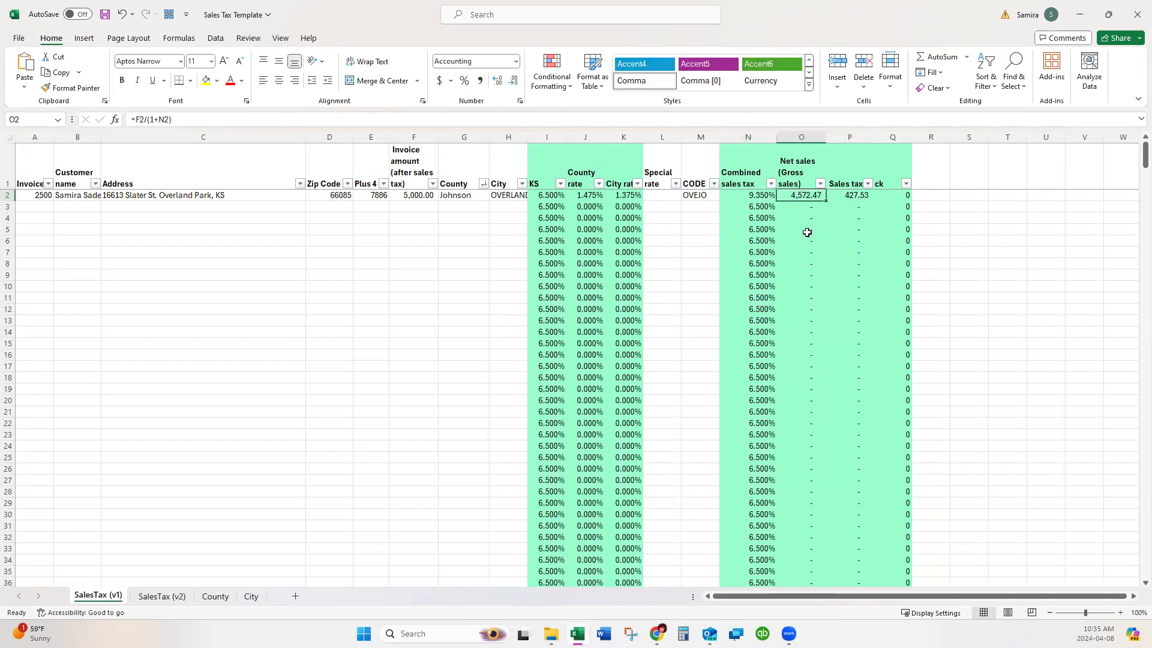
left_click(802, 137)
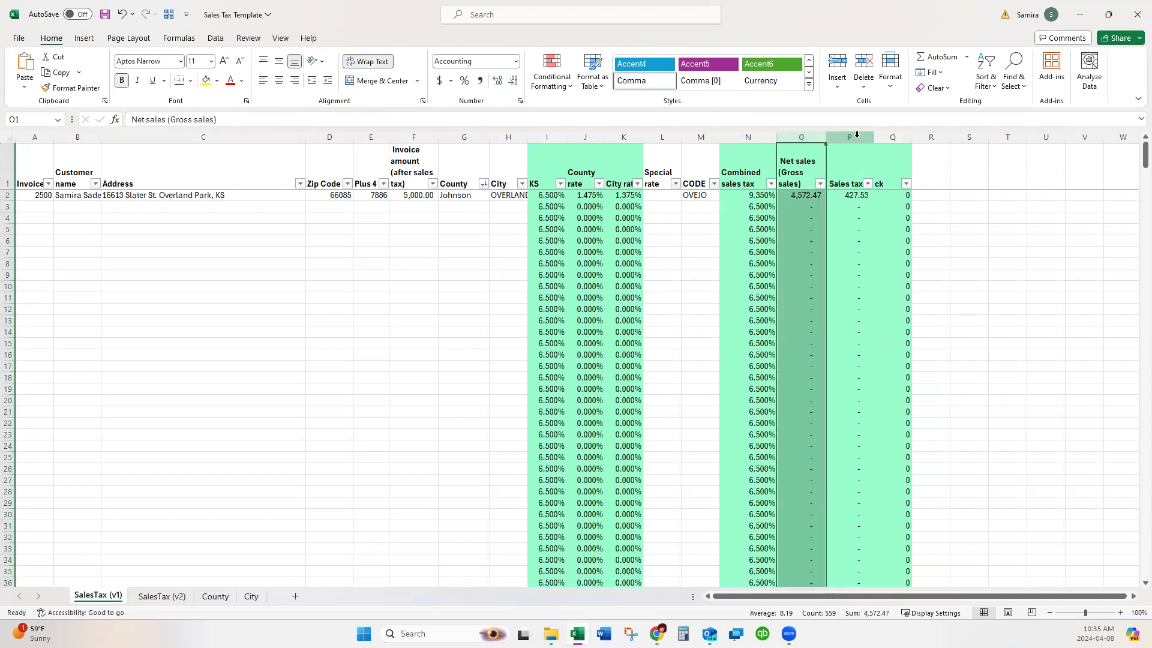
left_click(699, 136)
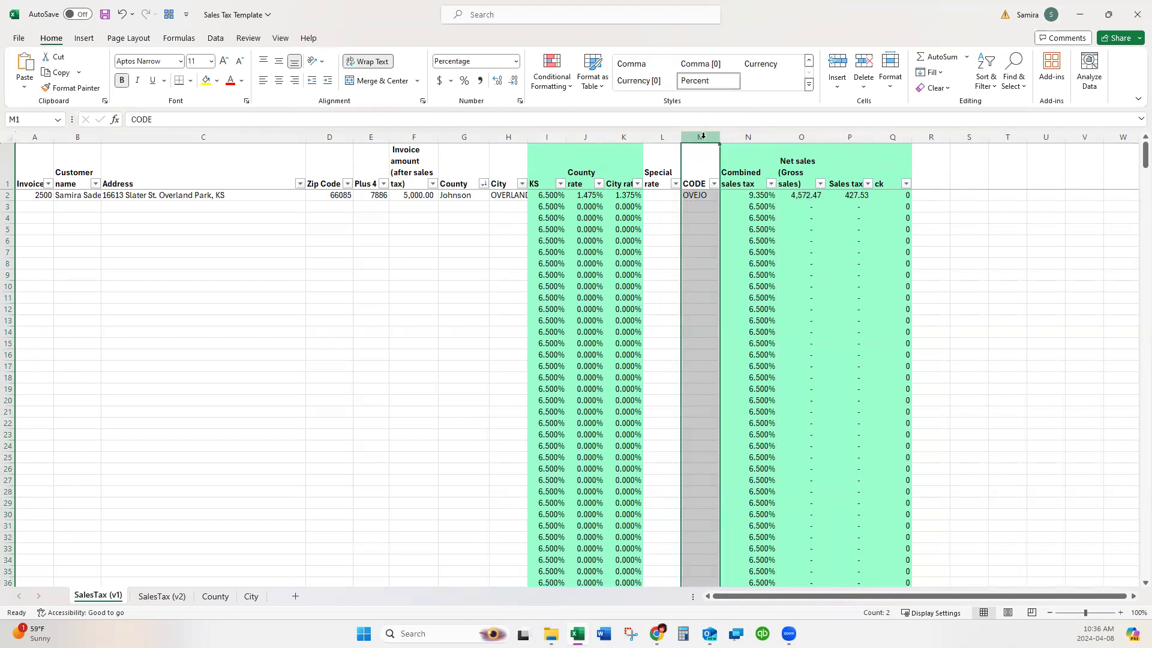
left_click(803, 138)
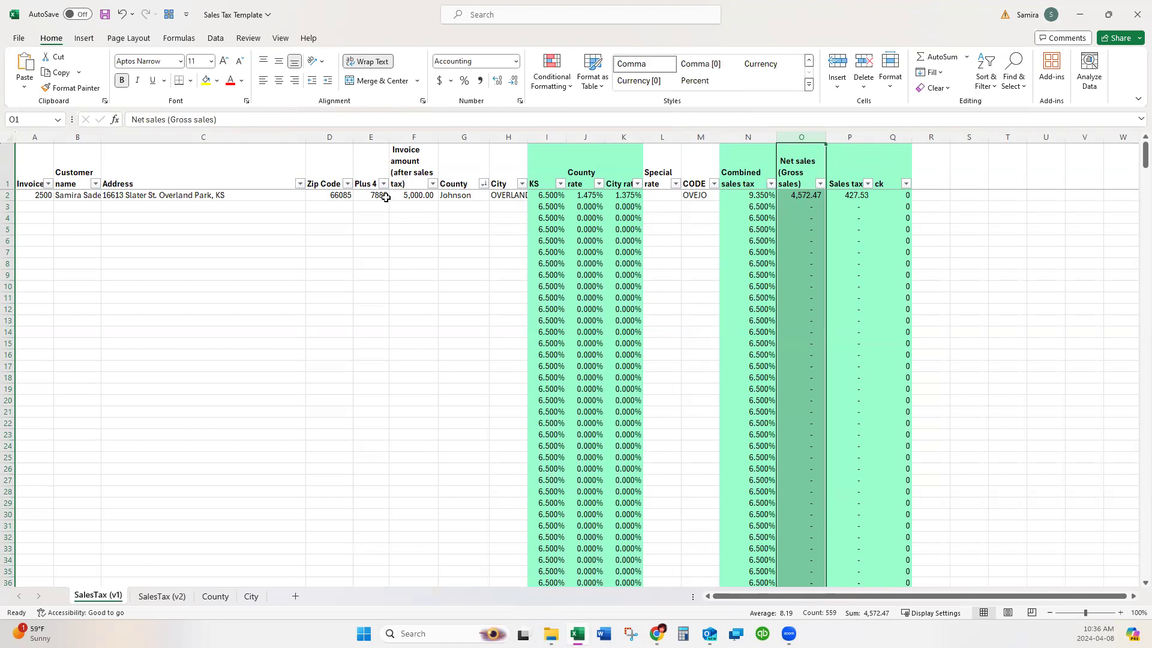
scroll(809, 314, "down", 3)
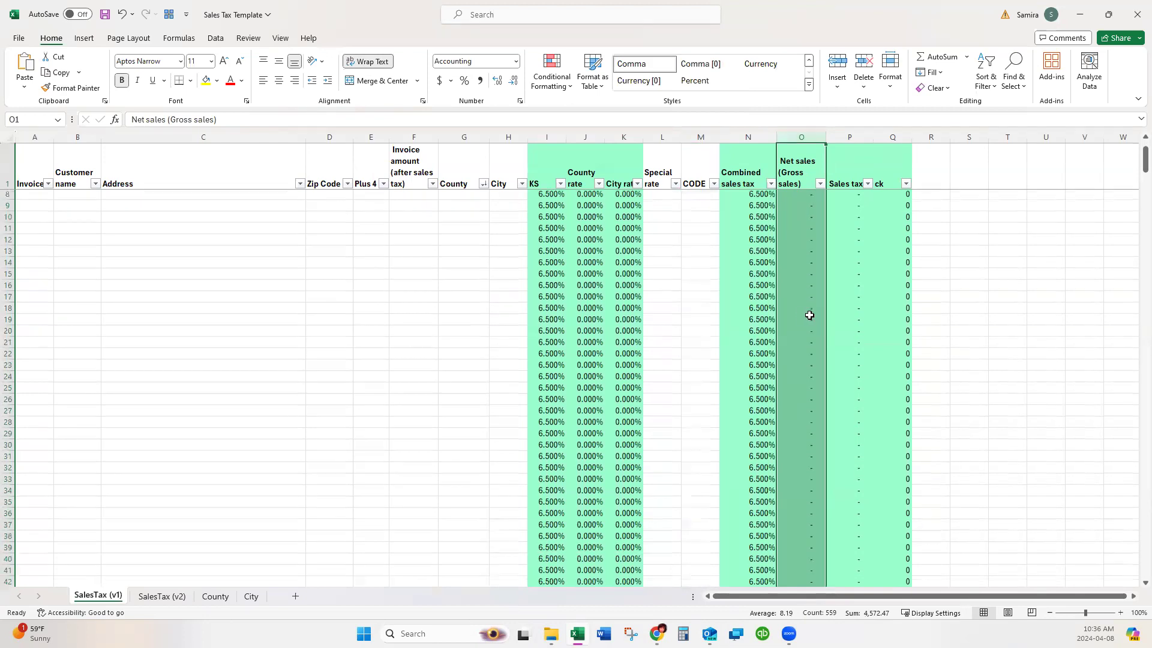
scroll(810, 315, "up", 3)
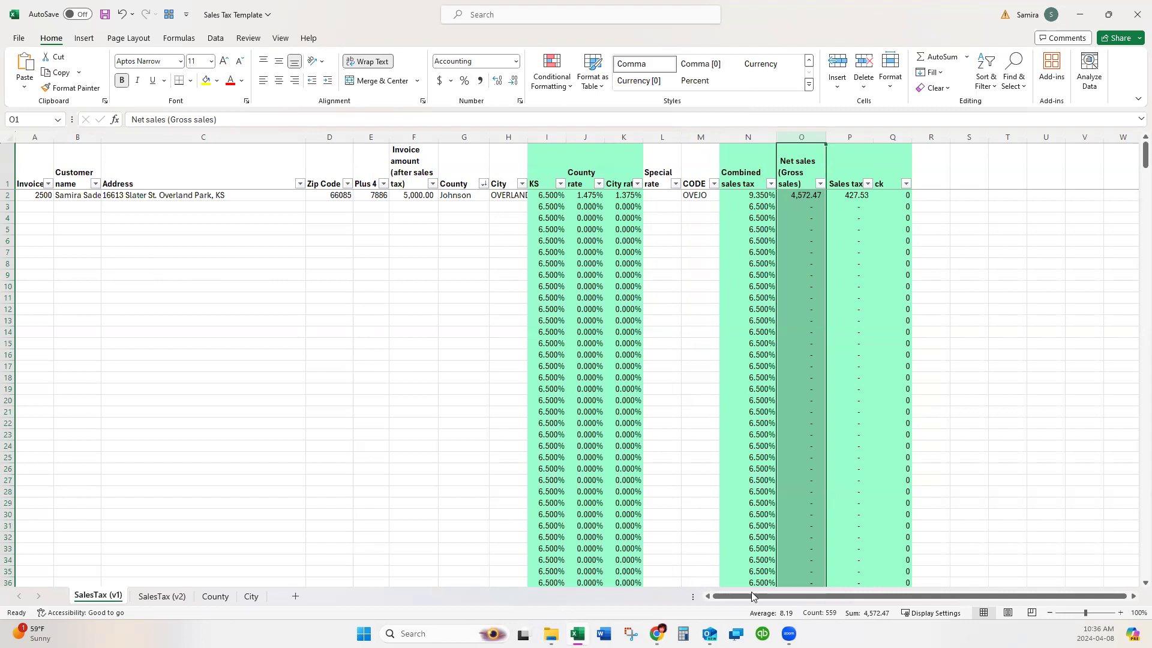
Duplicate the DIY Bookkeeping page in the browser.
mouse_move(657, 634)
left_click(684, 581)
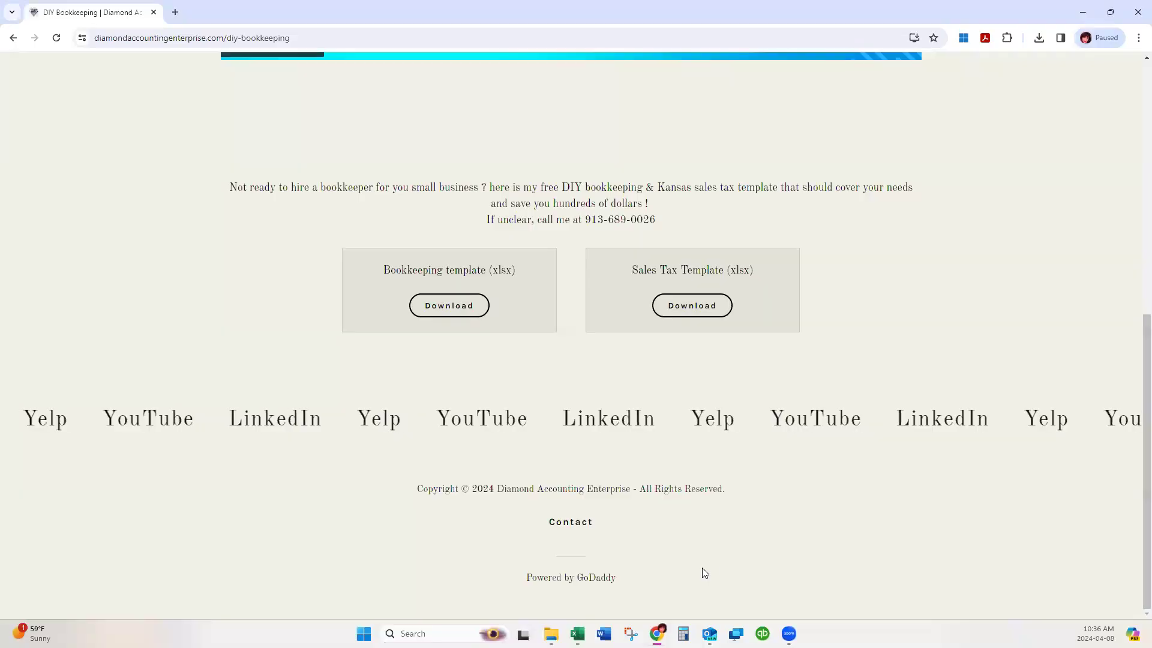
right_click(97, 12)
left_click(147, 127)
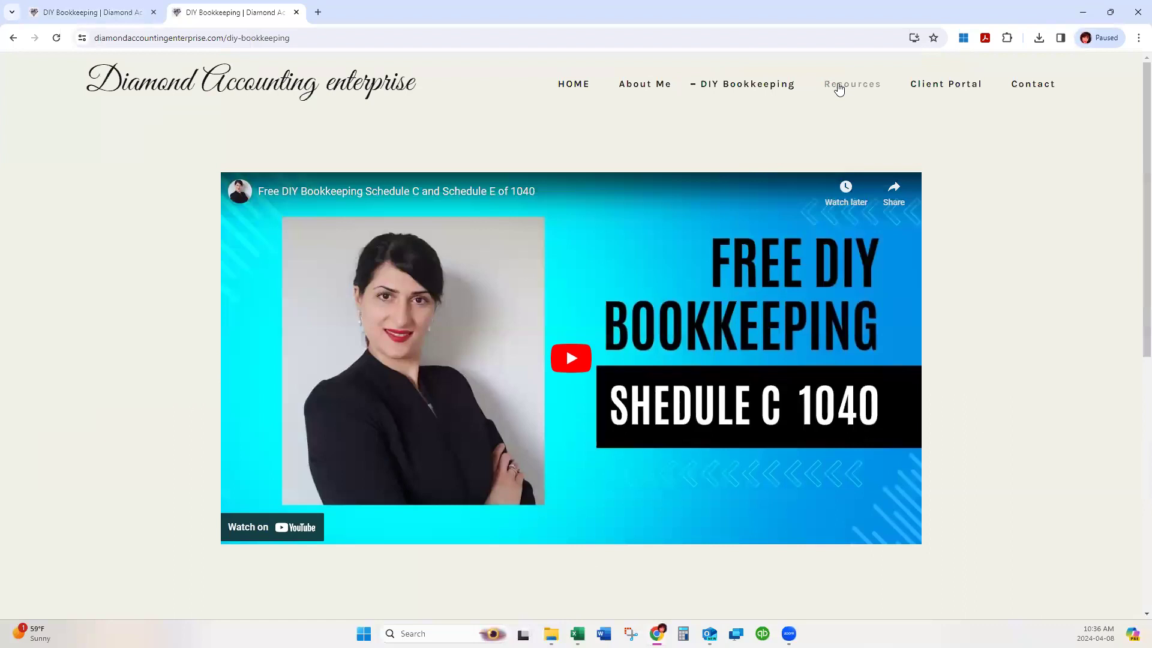
Go to Resources and open the Kansas Sales Tax Rate By Address Lookup.
left_click(840, 84)
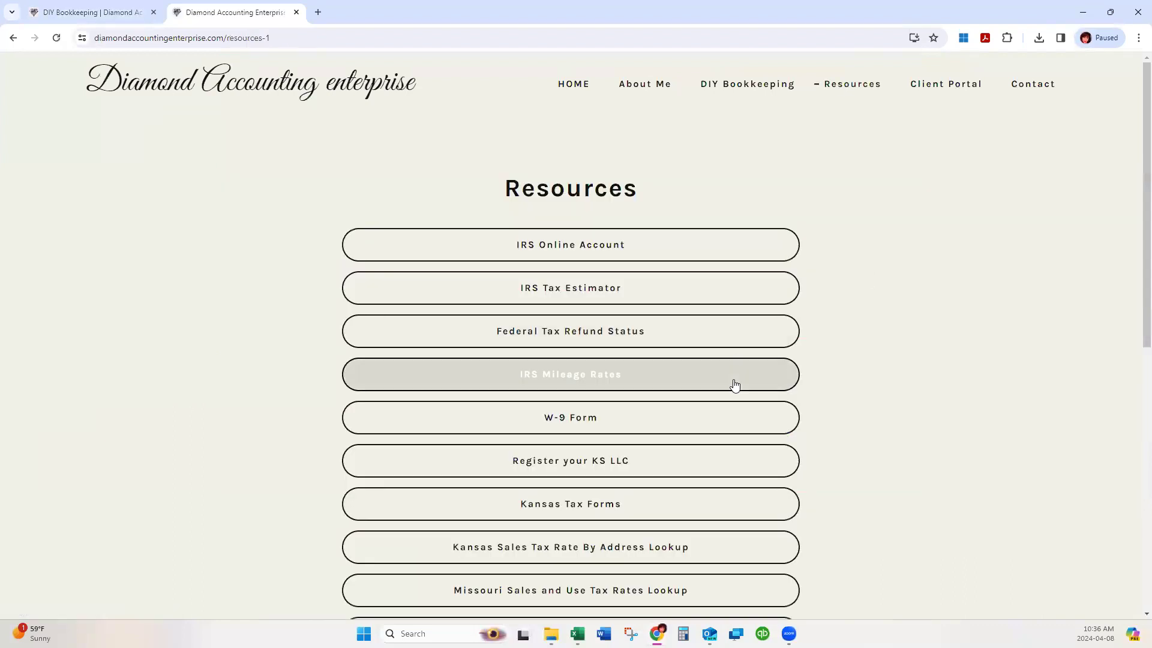
scroll(733, 386, "down", 3)
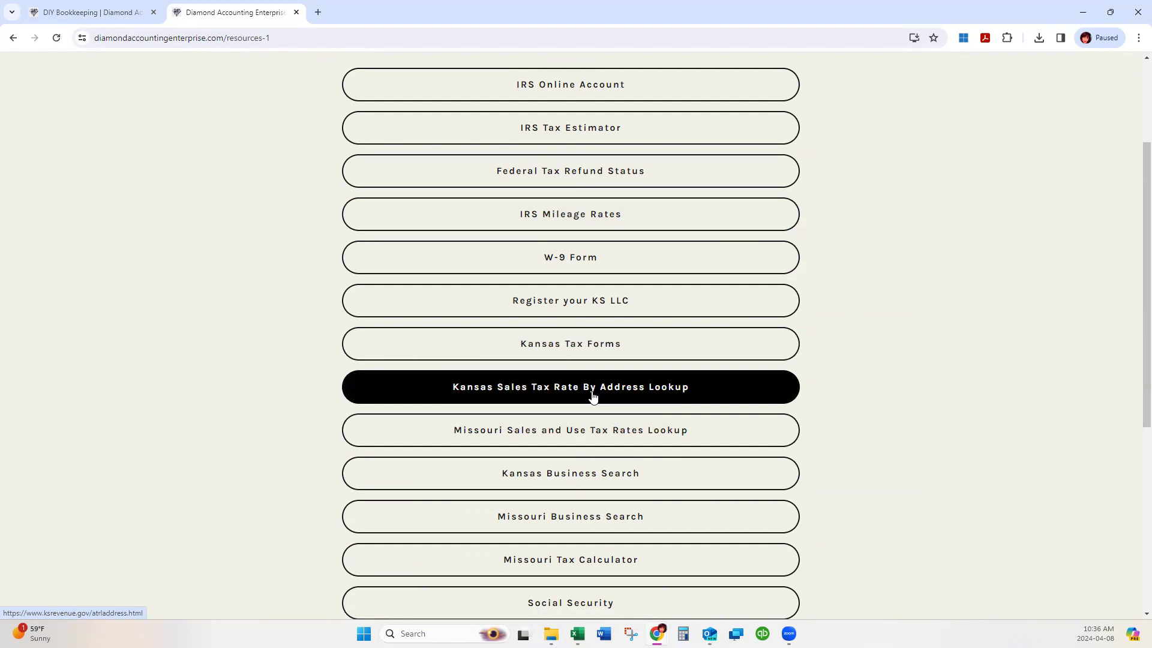
left_click(666, 389)
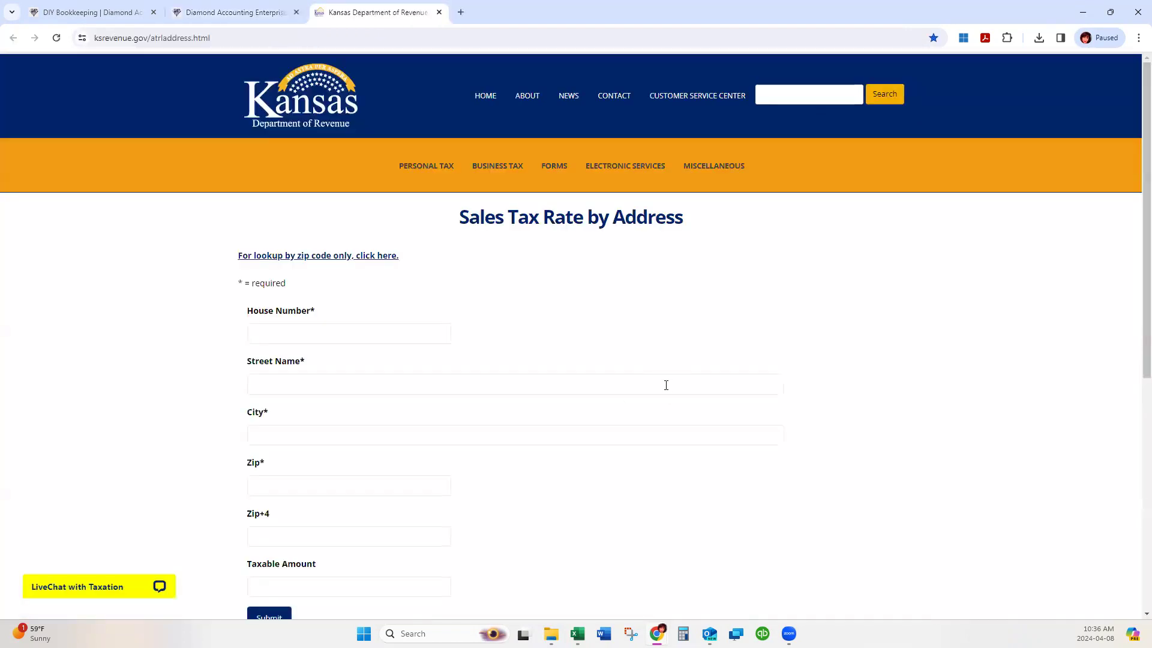
Scroll through the empty Sales Tax Rate by Address form on ksrevenue.gov.
scroll(420, 321, "down", 6)
scroll(421, 317, "up", 6)
scroll(494, 321, "down", 3)
scroll(496, 321, "down", 4)
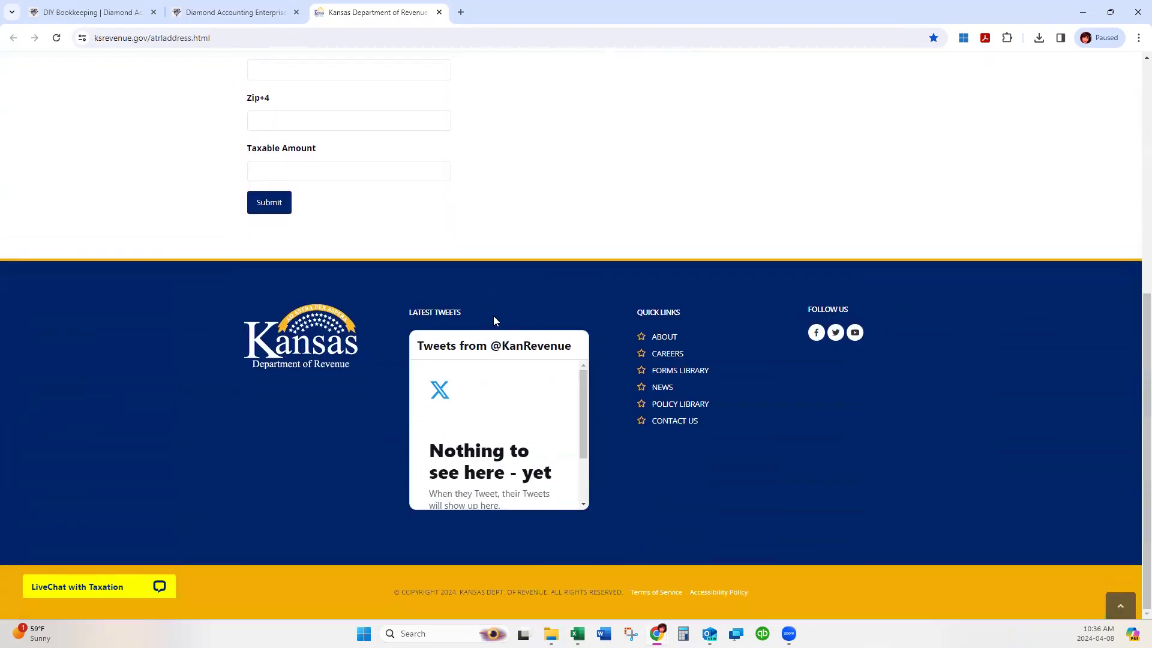
scroll(495, 321, "up", 7)
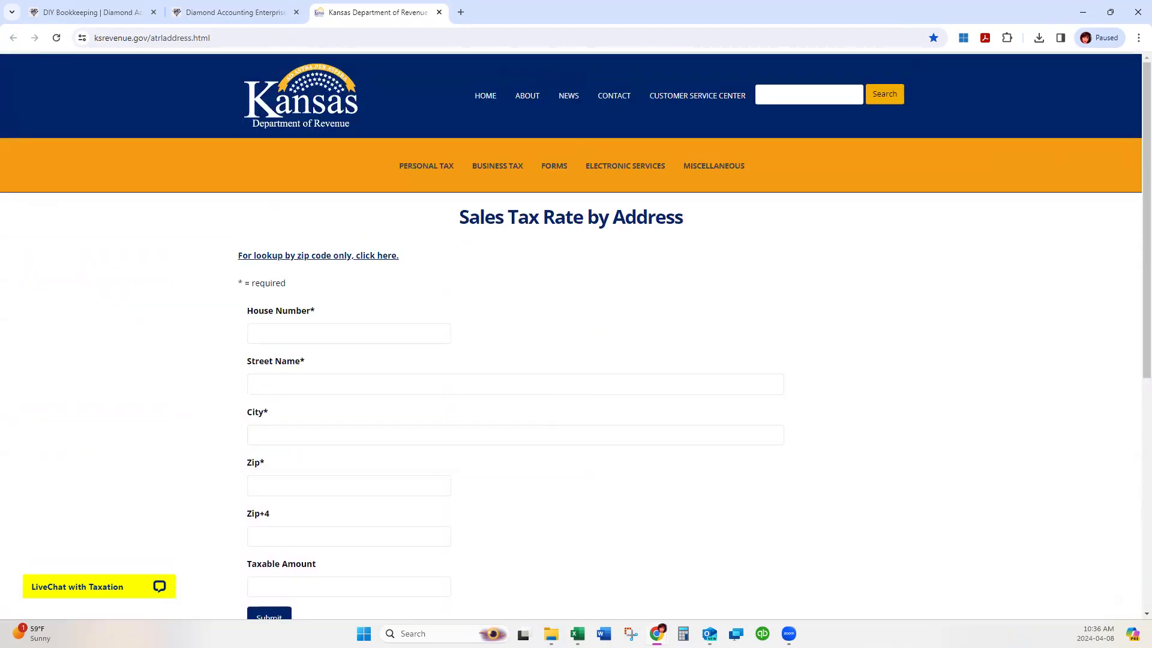